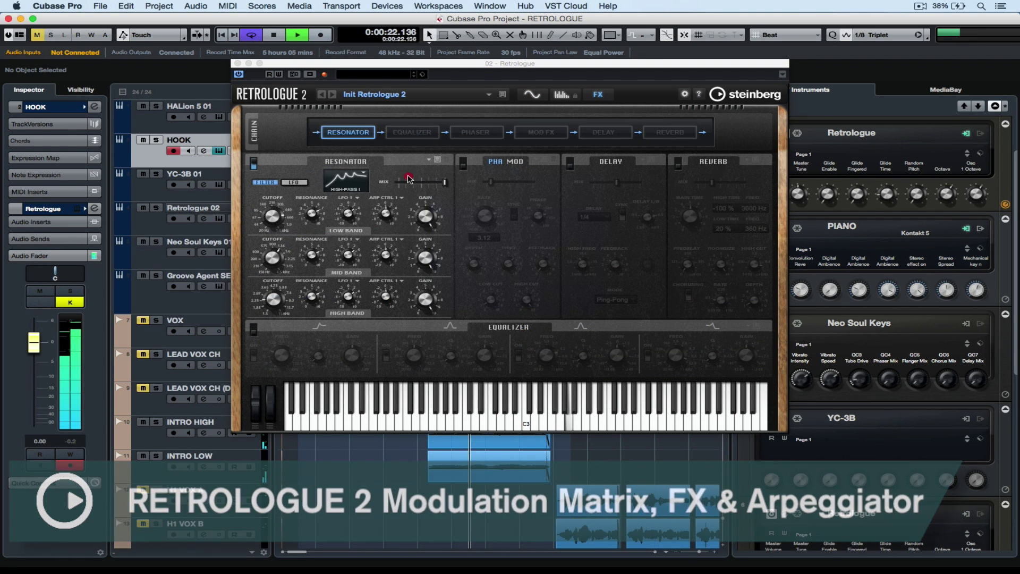
- Power on the Equalizer in Retrologue 2's effects chain
{"action": "left_click", "coordinate": [445, 187]}
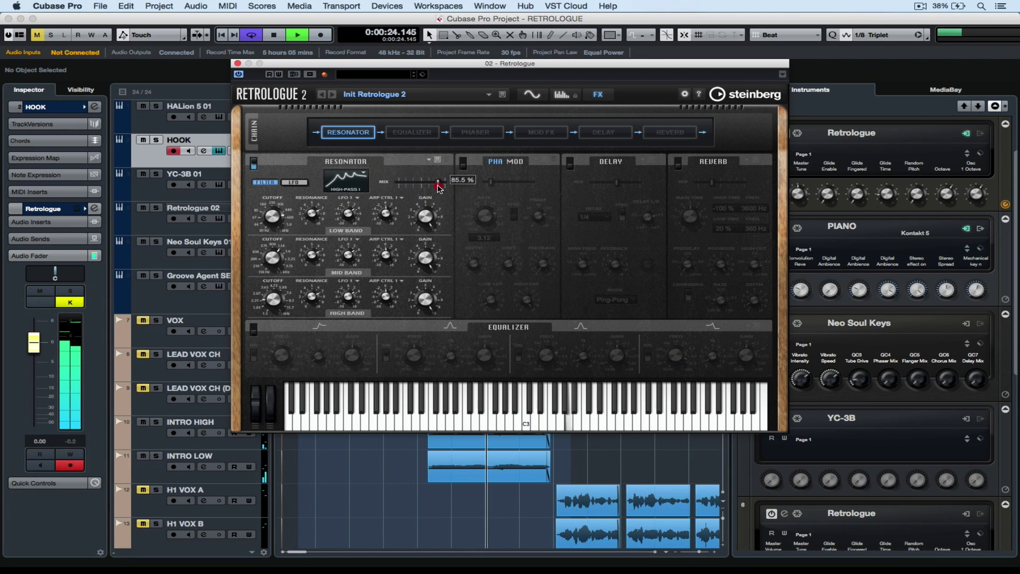
{"action": "left_click", "coordinate": [253, 328]}
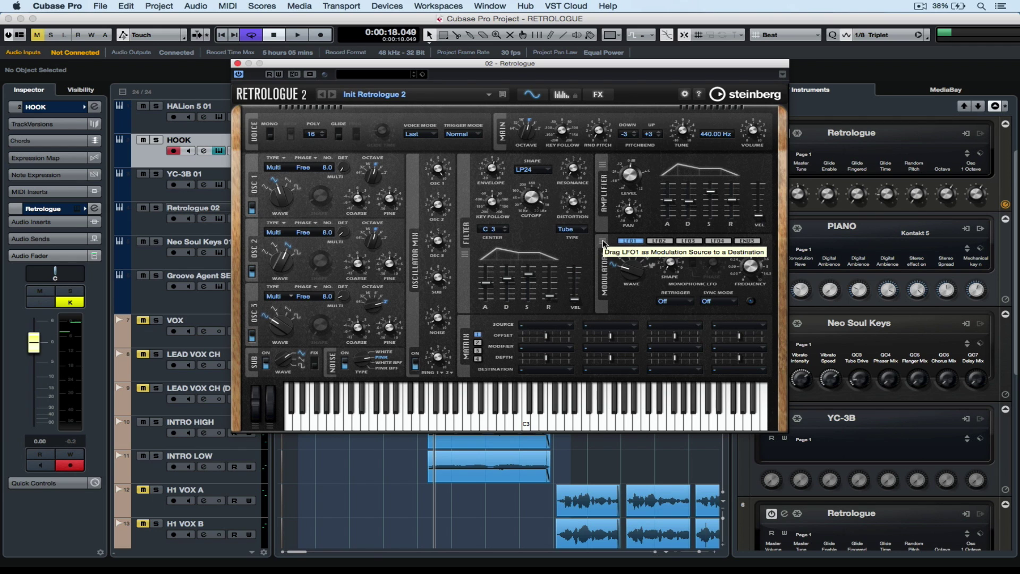
- Route LFO 1 to the filter Cutoff and start playback
{"action": "left_click", "coordinate": [604, 243]}
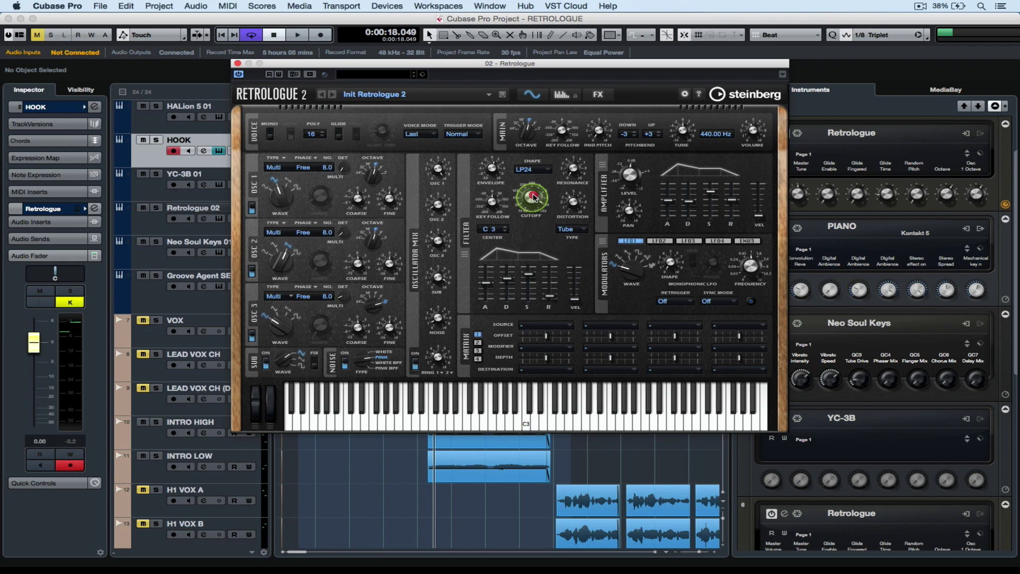
{"action": "left_click_drag", "start_coordinate": [534, 198], "coordinate": [533, 197]}
{"action": "key", "text": "space"}
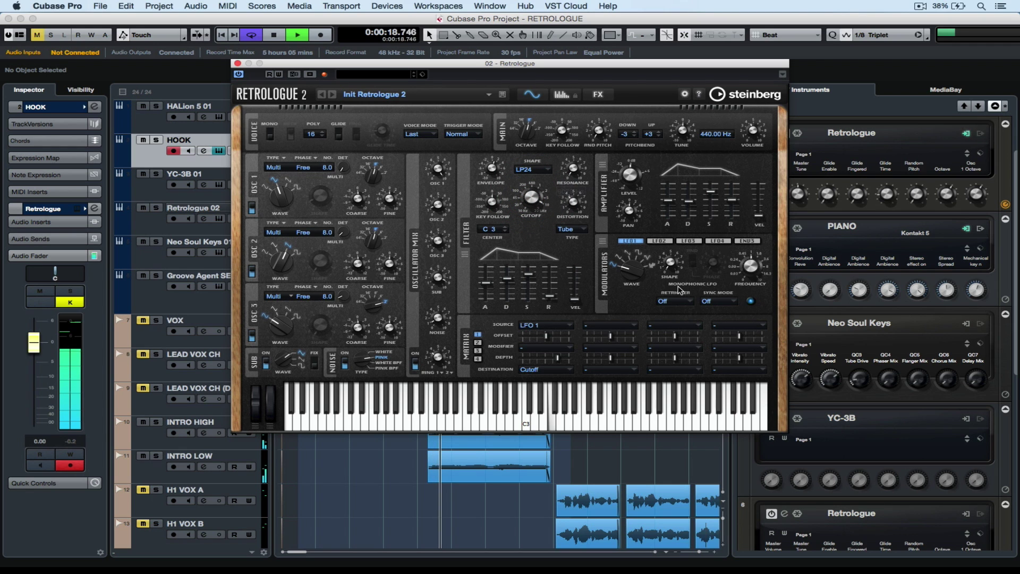
- Set LFO 1's frequency to about 3.56 Hz, then stop playback
{"action": "mouse_move", "coordinate": [674, 267]}
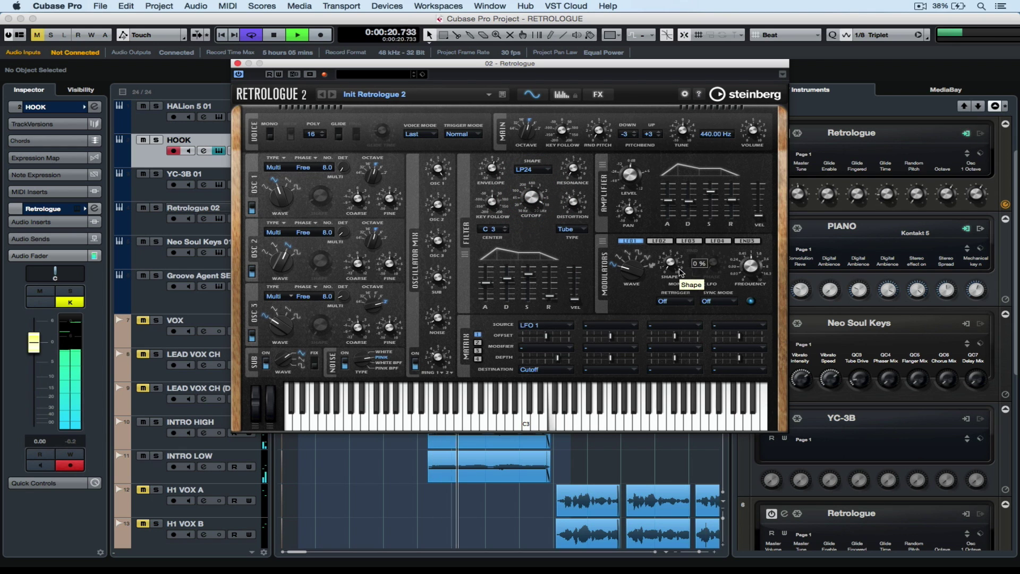
{"action": "mouse_move", "coordinate": [755, 251]}
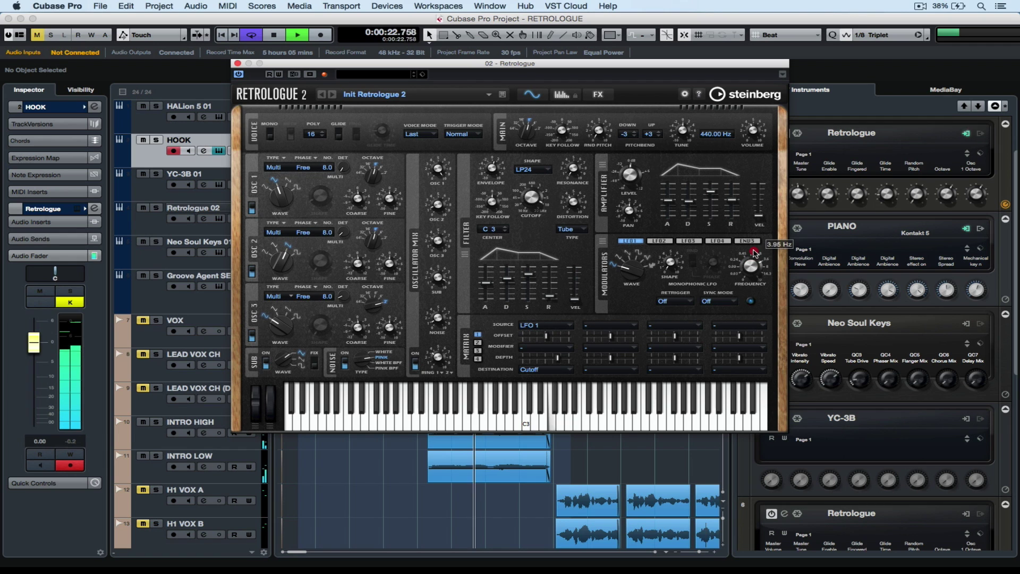
{"action": "scroll", "coordinate": [755, 251], "scroll_direction": "down", "scroll_amount": 2}
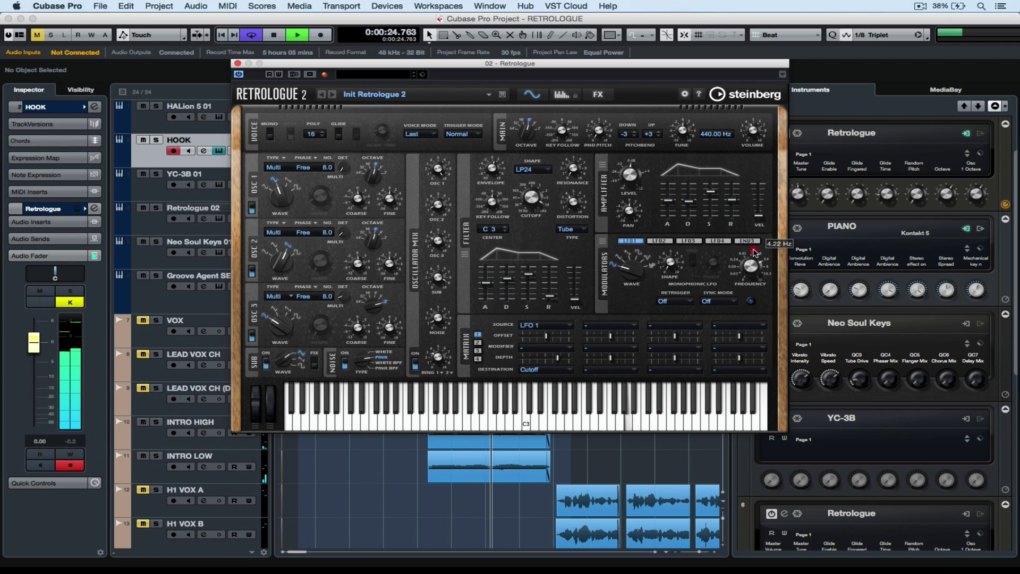
{"action": "left_click_drag", "start_coordinate": [755, 251], "coordinate": [752, 260]}
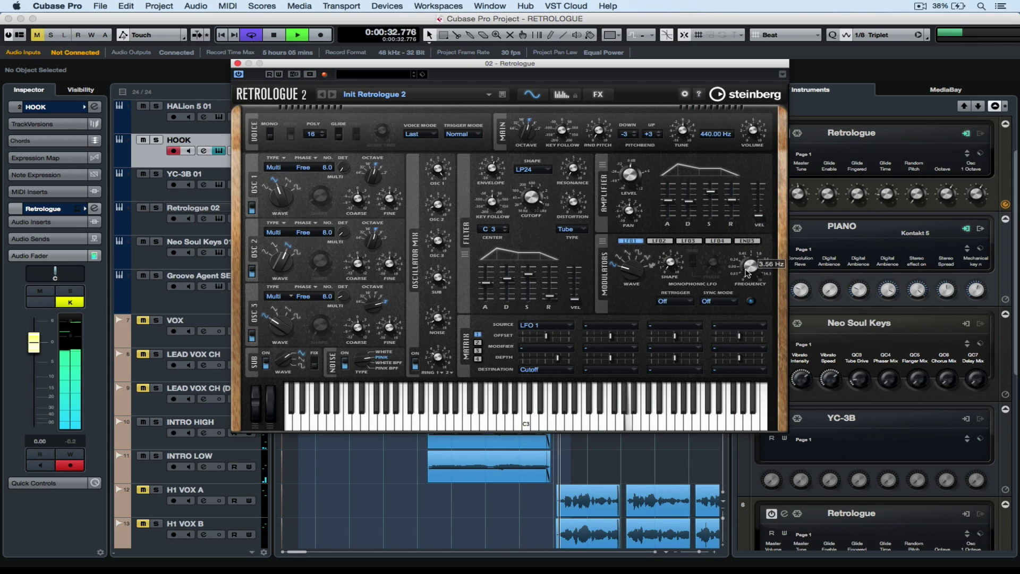
{"action": "left_click_drag", "start_coordinate": [745, 266], "coordinate": [748, 272]}
{"action": "key", "text": "space"}
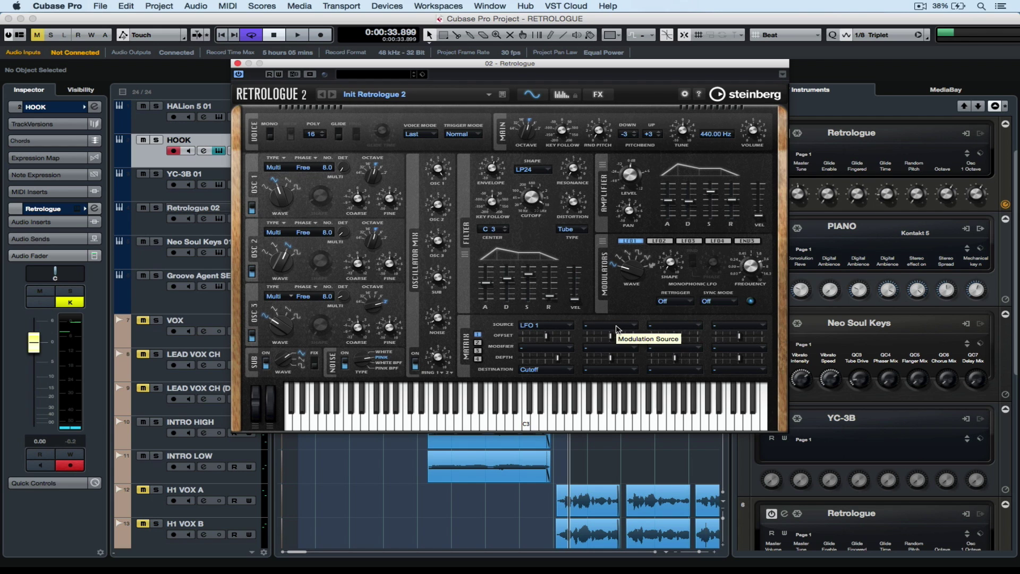
- Change LFO 1's waveform from sine to square and try rates from 11.66 Hz to 0.06 Hz
{"action": "key", "text": "space"}
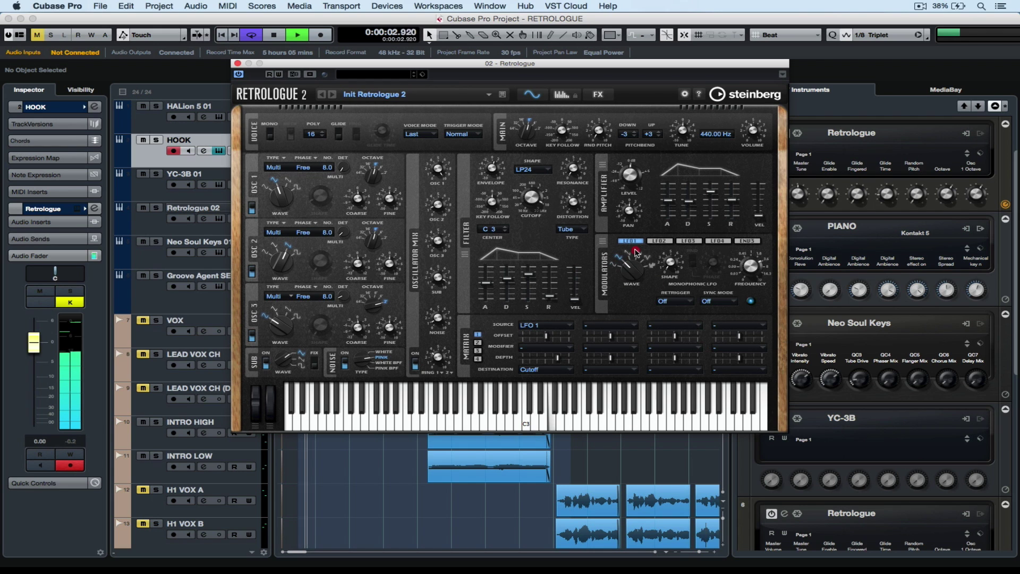
{"action": "mouse_move", "coordinate": [637, 251]}
{"action": "left_mouse_down"}
{"action": "mouse_move", "coordinate": [653, 233]}
{"action": "mouse_move", "coordinate": [640, 254]}
{"action": "left_mouse_up"}
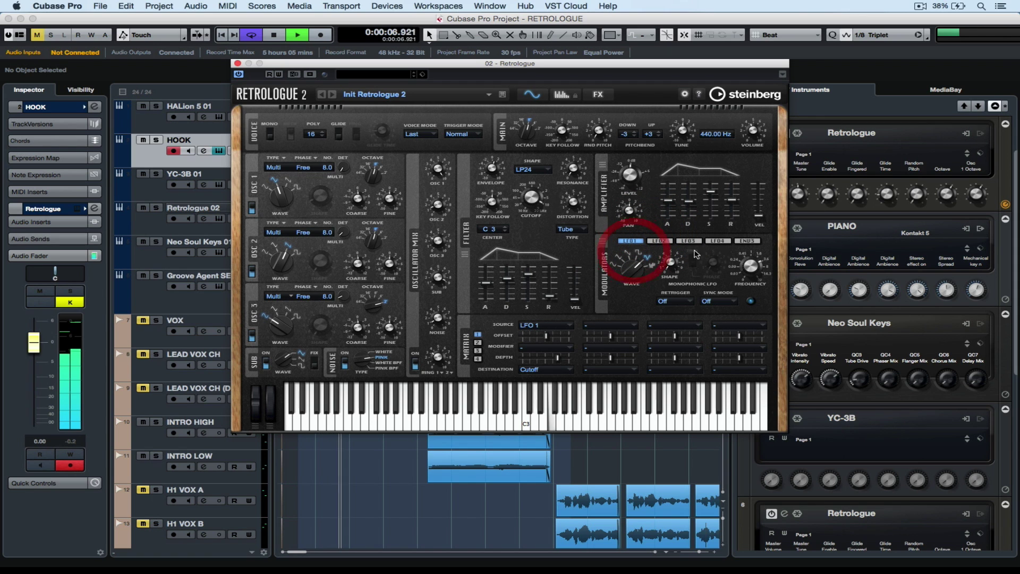
{"action": "left_click_drag", "start_coordinate": [742, 275], "coordinate": [750, 254]}
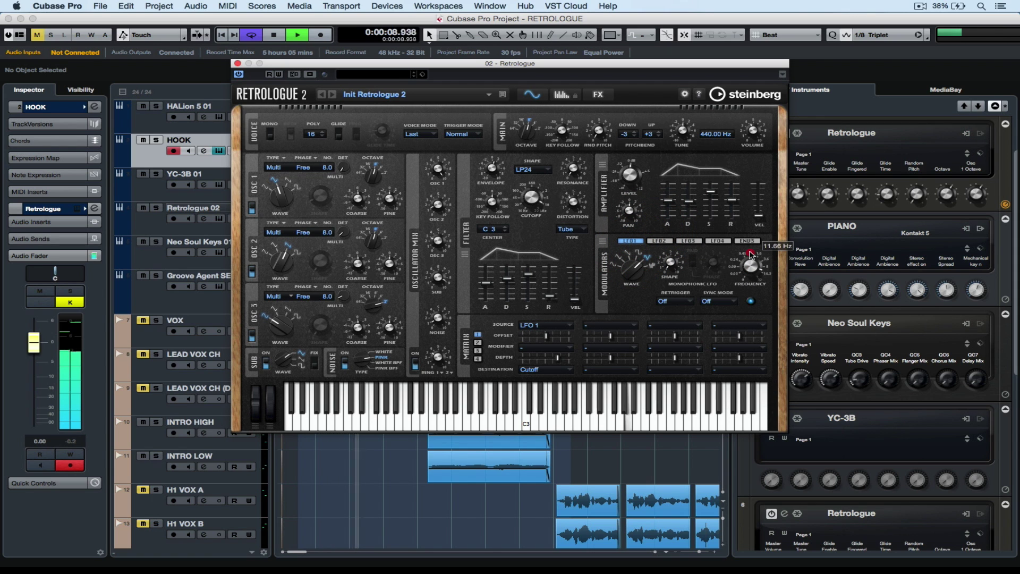
{"action": "left_click", "coordinate": [679, 220]}
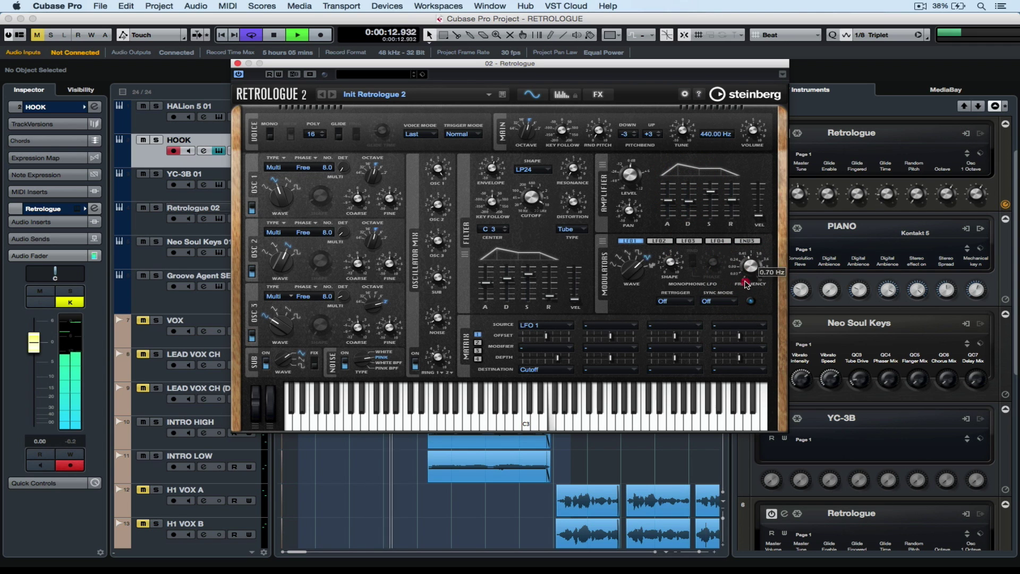
{"action": "left_click_drag", "start_coordinate": [750, 266], "coordinate": [741, 309]}
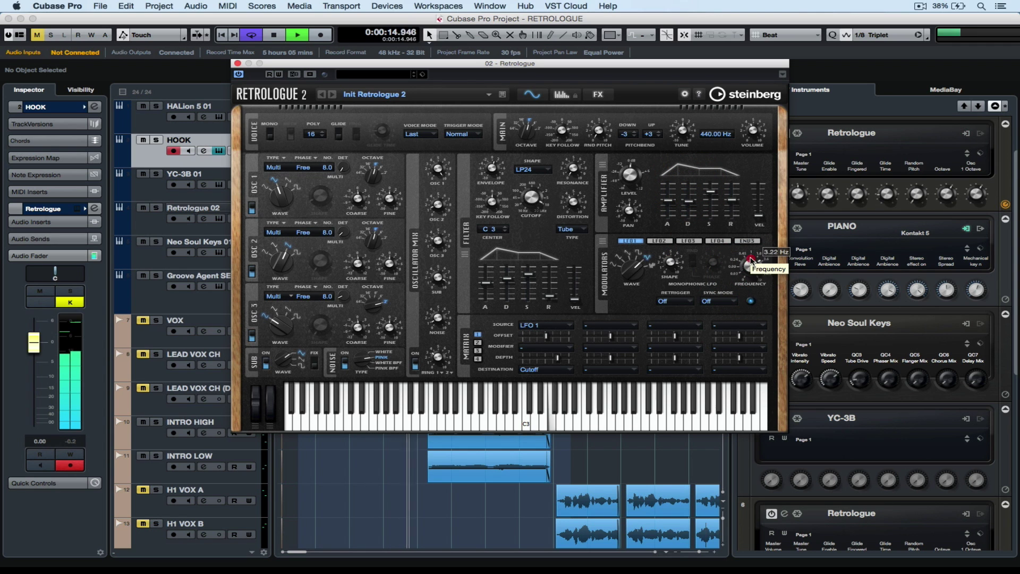
- Set LFO 1 to Tempo sync mode, Each retrigger and 92° start phase
{"action": "left_click", "coordinate": [717, 301]}
{"action": "left_click", "coordinate": [722, 312]}
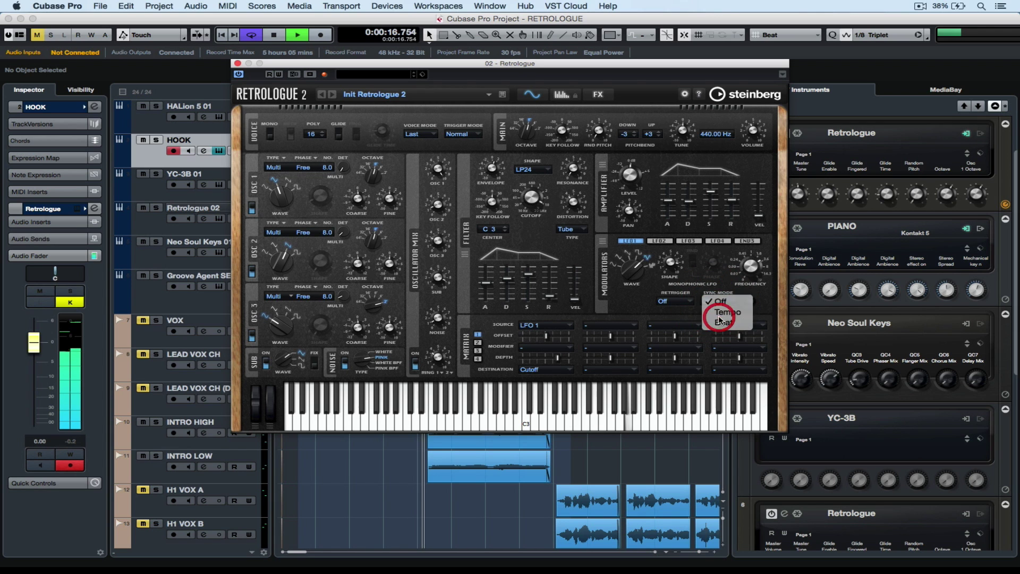
{"action": "left_click", "coordinate": [676, 301]}
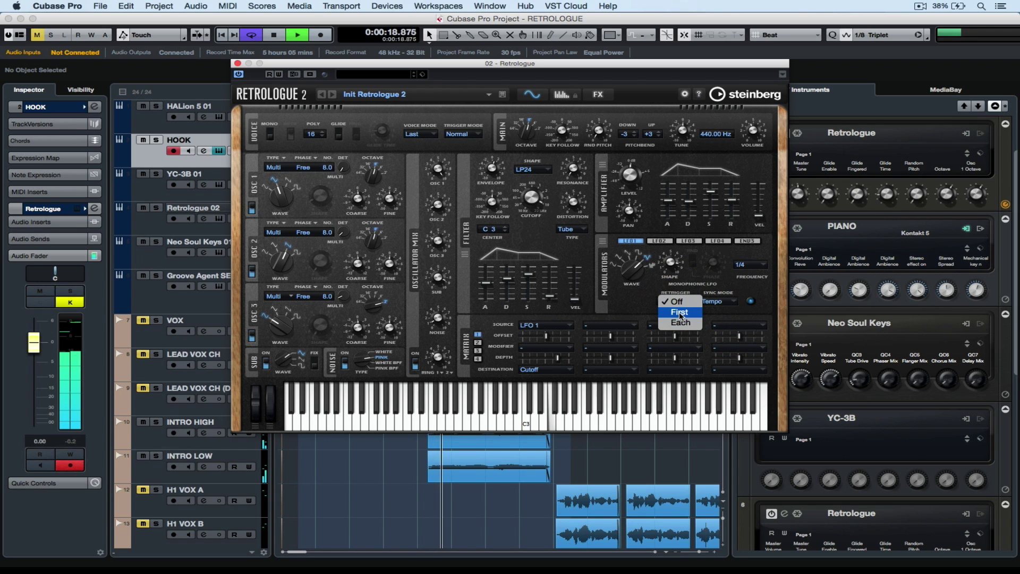
{"action": "left_click", "coordinate": [680, 323]}
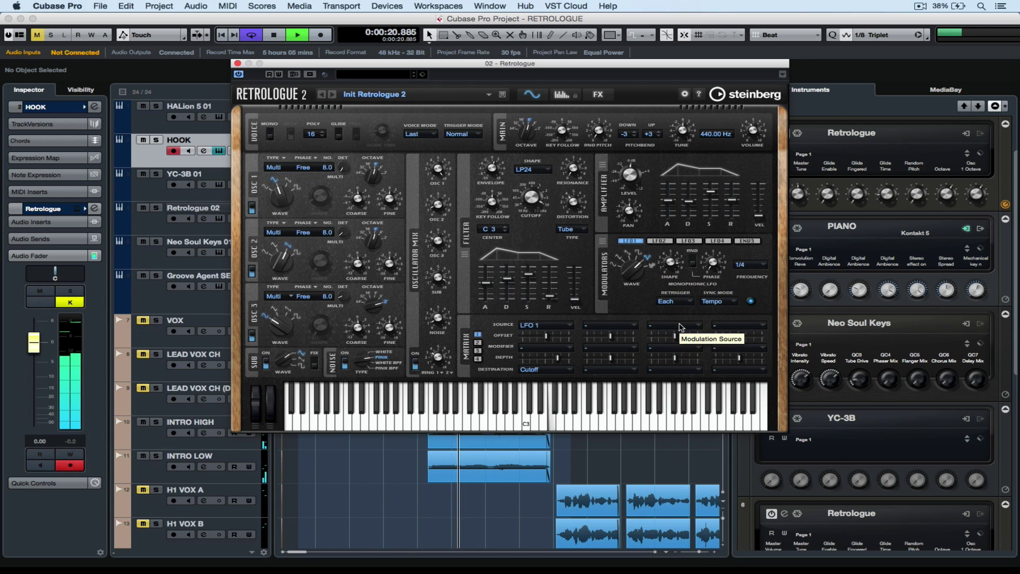
{"action": "left_click_drag", "start_coordinate": [712, 261], "coordinate": [710, 236]}
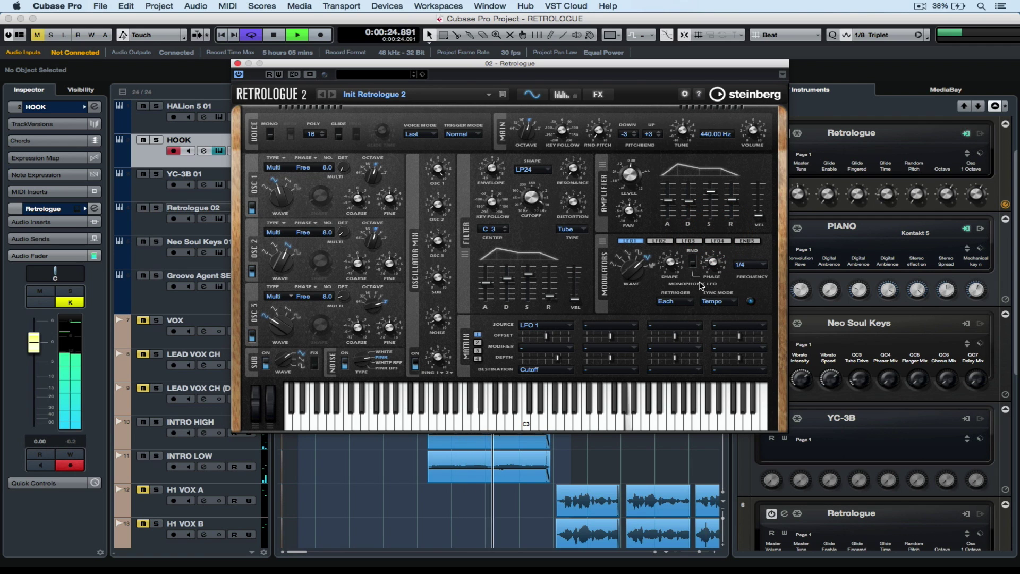
{"action": "key", "text": "space"}
{"action": "left_click", "coordinate": [661, 241]}
{"action": "key", "text": "space"}
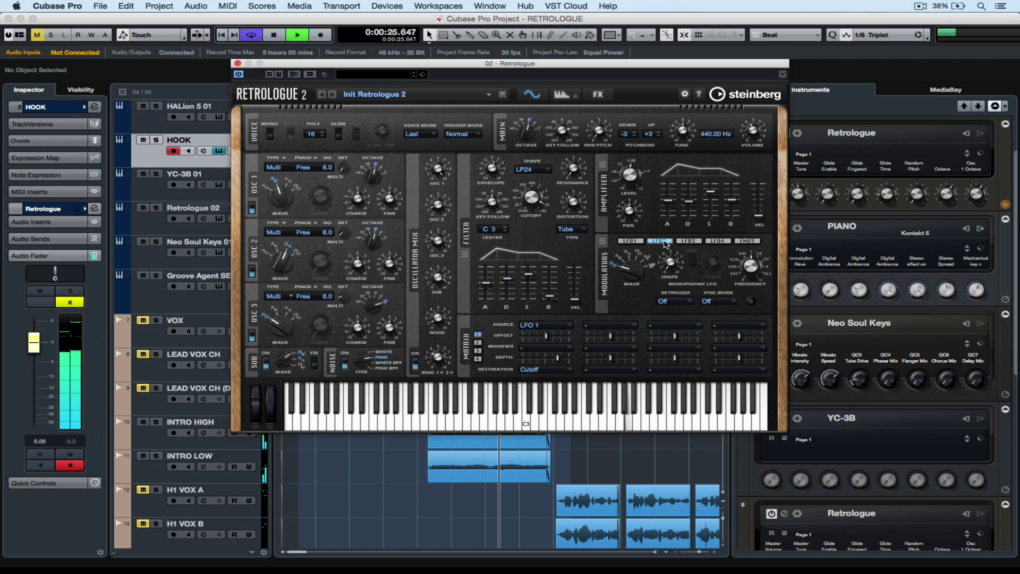
- Route LFO 2 to Ringmod Level and raise LFO 2's frequency to 9.85 Hz
{"action": "left_click_drag", "start_coordinate": [602, 245], "coordinate": [445, 352]}
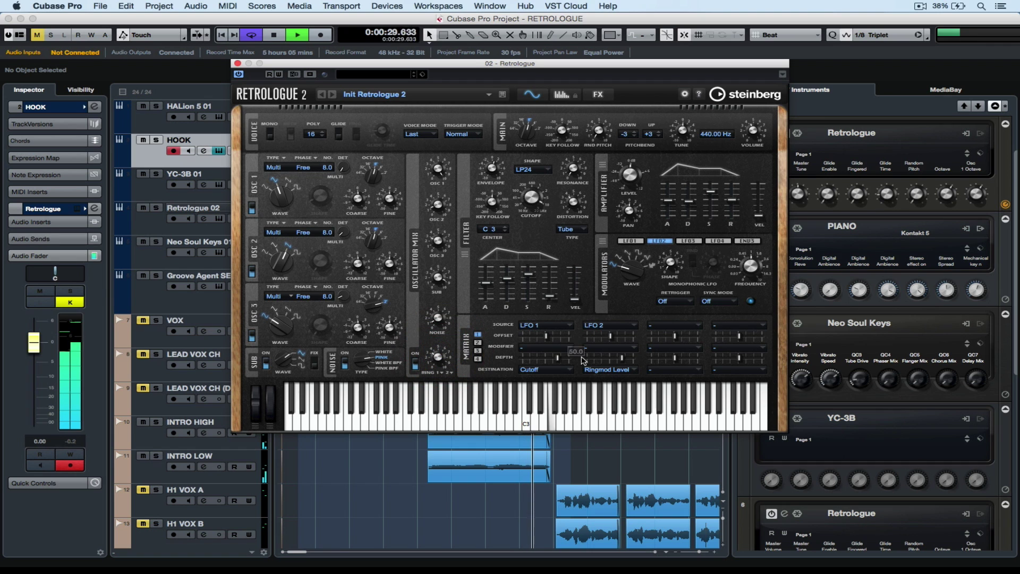
{"action": "left_click", "coordinate": [630, 241]}
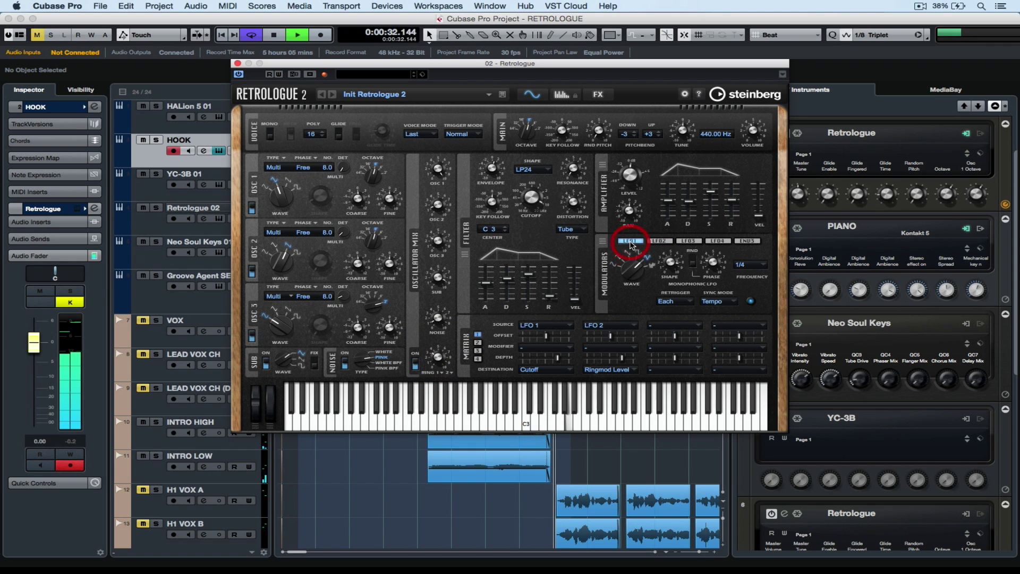
{"action": "left_click", "coordinate": [659, 242]}
{"action": "left_click_drag", "start_coordinate": [756, 271], "coordinate": [753, 233]}
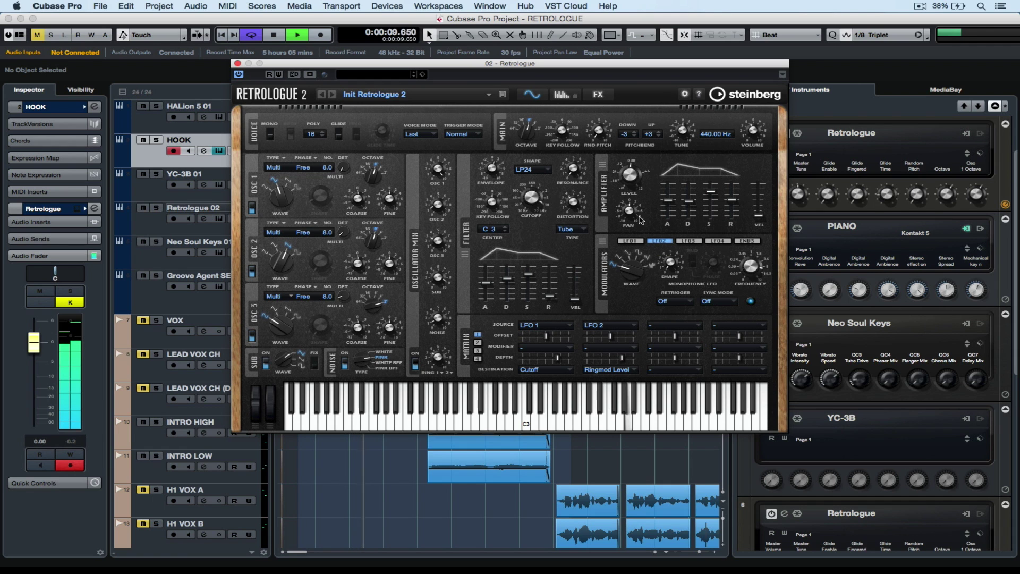
{"action": "key", "text": "space"}
{"action": "left_click", "coordinate": [603, 166]}
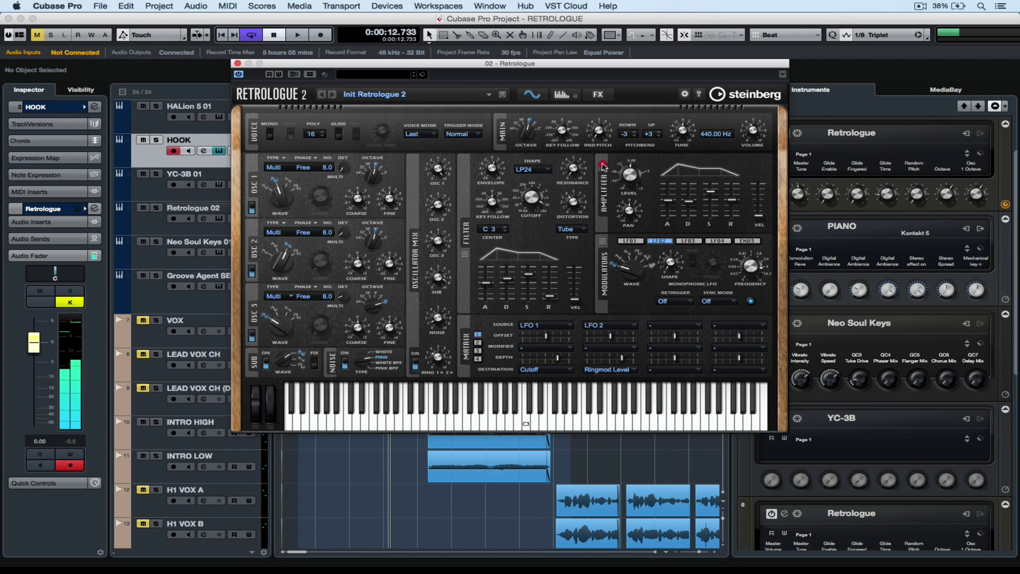
{"action": "left_click_drag", "start_coordinate": [570, 186], "coordinate": [500, 203]}
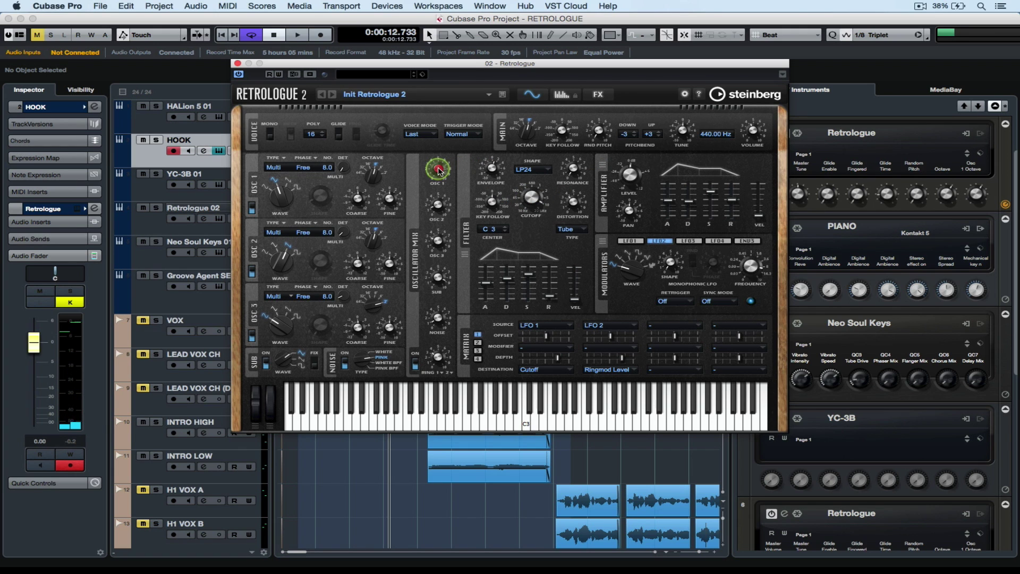
{"action": "left_click_drag", "start_coordinate": [438, 214], "coordinate": [441, 272]}
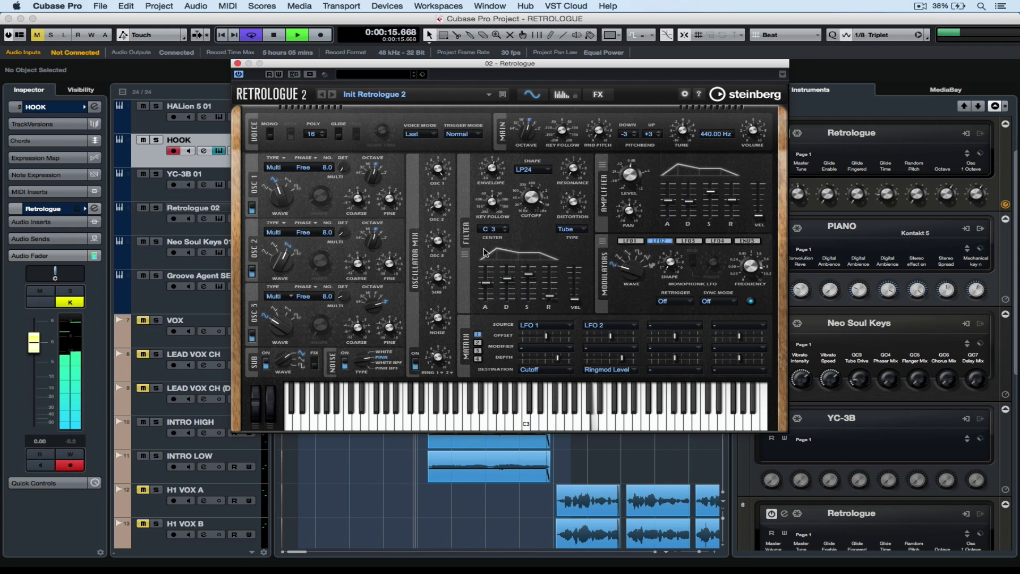
{"action": "mouse_move", "coordinate": [713, 135]}
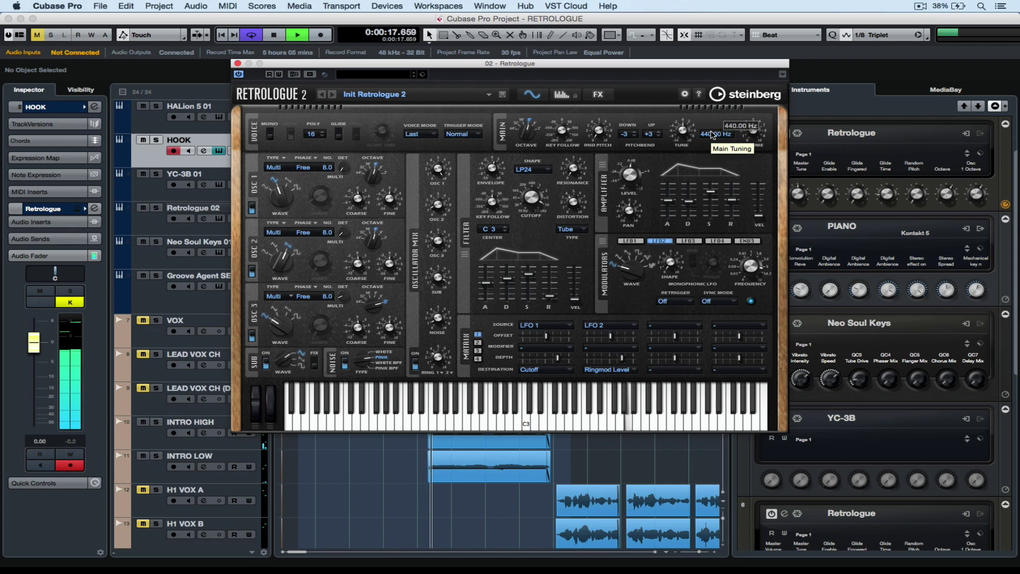
- Raise the Reverb mix to about 76%, then disable Reverb and enable the Ping-Pong Delay
{"action": "left_click", "coordinate": [598, 95]}
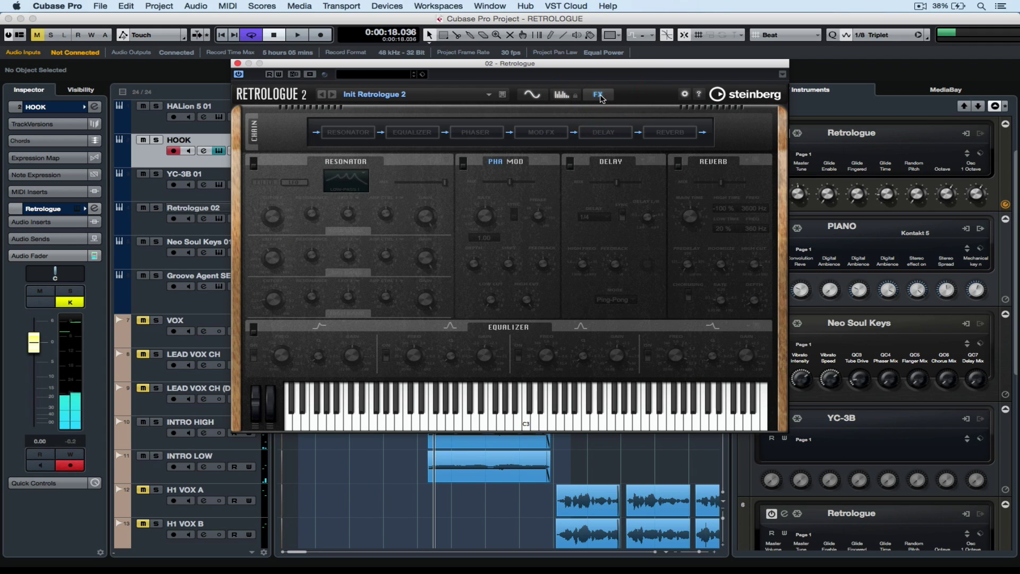
{"action": "left_click", "coordinate": [671, 134]}
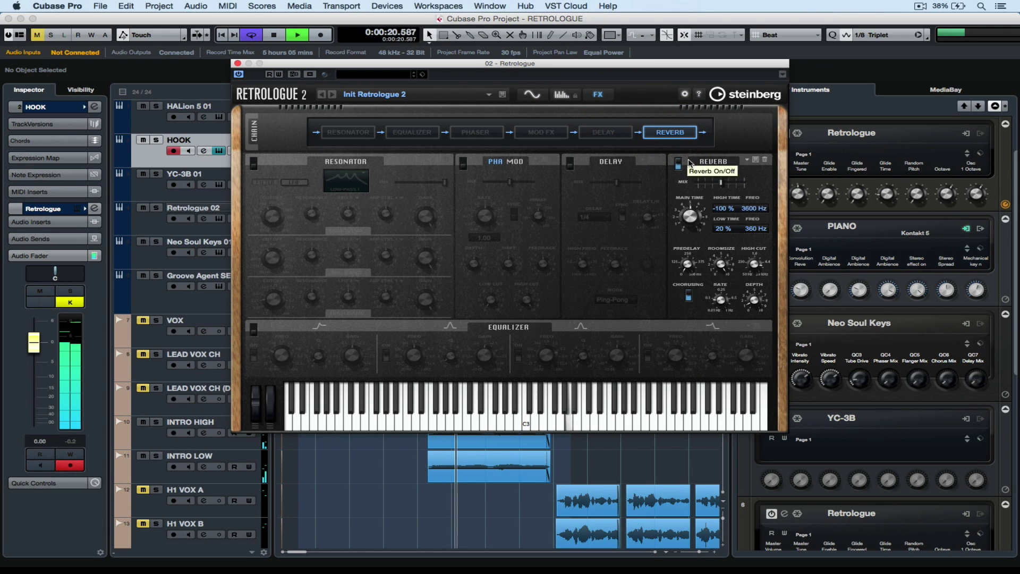
{"action": "mouse_move", "coordinate": [717, 183]}
{"action": "left_mouse_down"}
{"action": "mouse_move", "coordinate": [733, 184]}
{"action": "mouse_move", "coordinate": [710, 183]}
{"action": "left_mouse_up"}
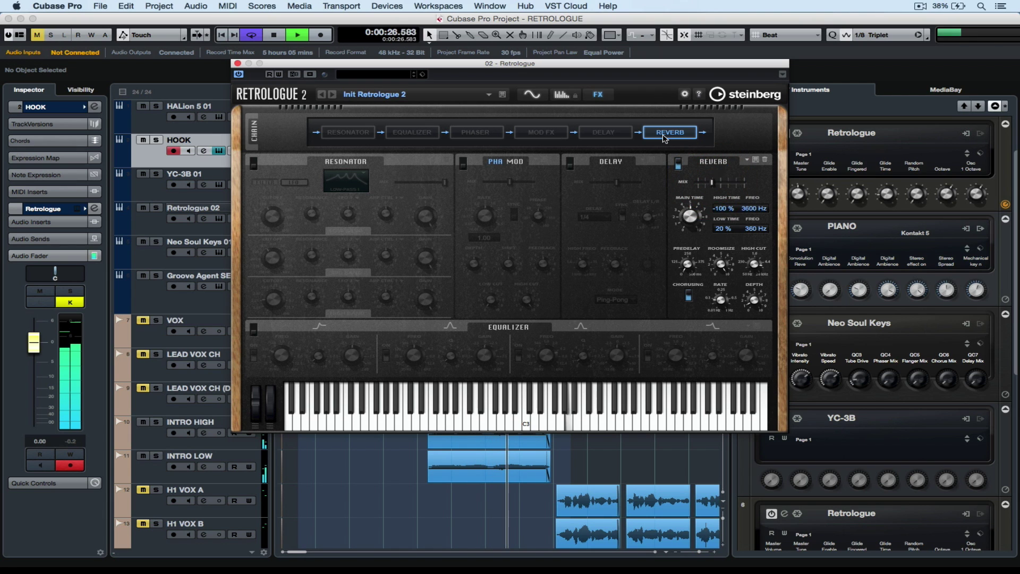
{"action": "left_click", "coordinate": [664, 133]}
{"action": "left_click", "coordinate": [621, 137]}
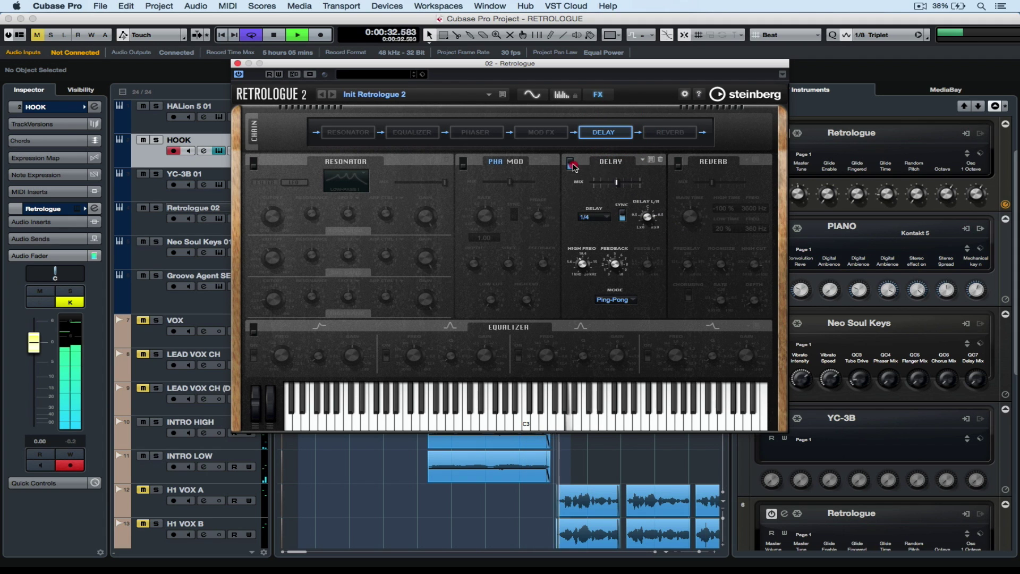
- Replace Delay with Pha Mod on its Fast Moving preset at 9.2% mix, then disable it
{"action": "left_click", "coordinate": [571, 164]}
{"action": "left_click", "coordinate": [463, 163]}
{"action": "left_click", "coordinate": [536, 159]}
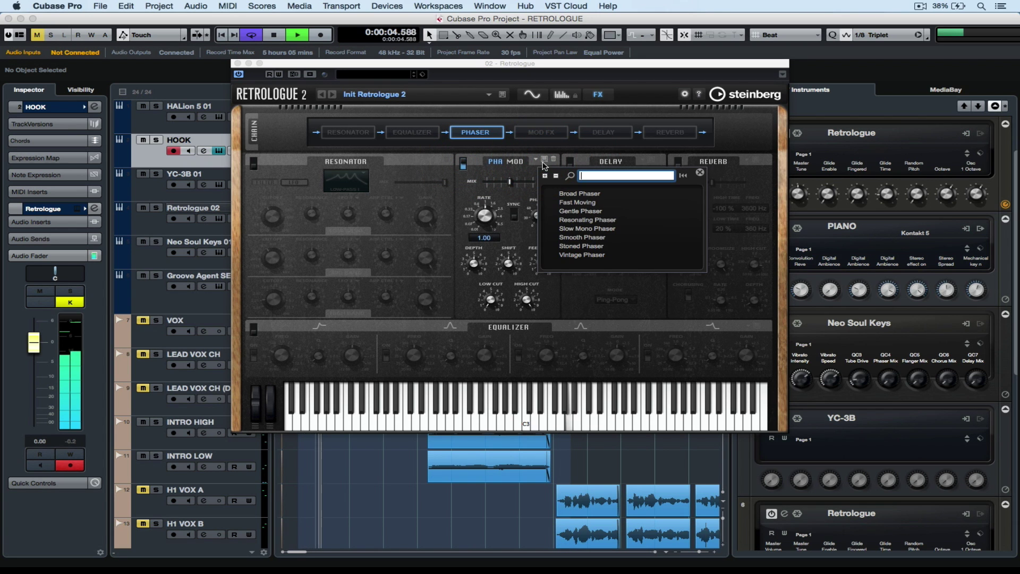
{"action": "left_click", "coordinate": [579, 202]}
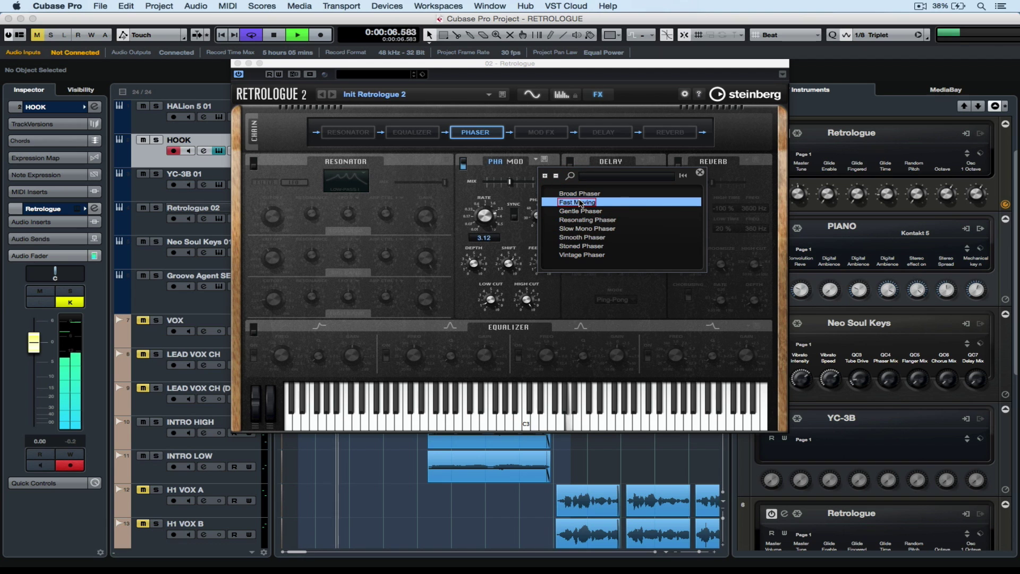
{"action": "left_click", "coordinate": [440, 162]}
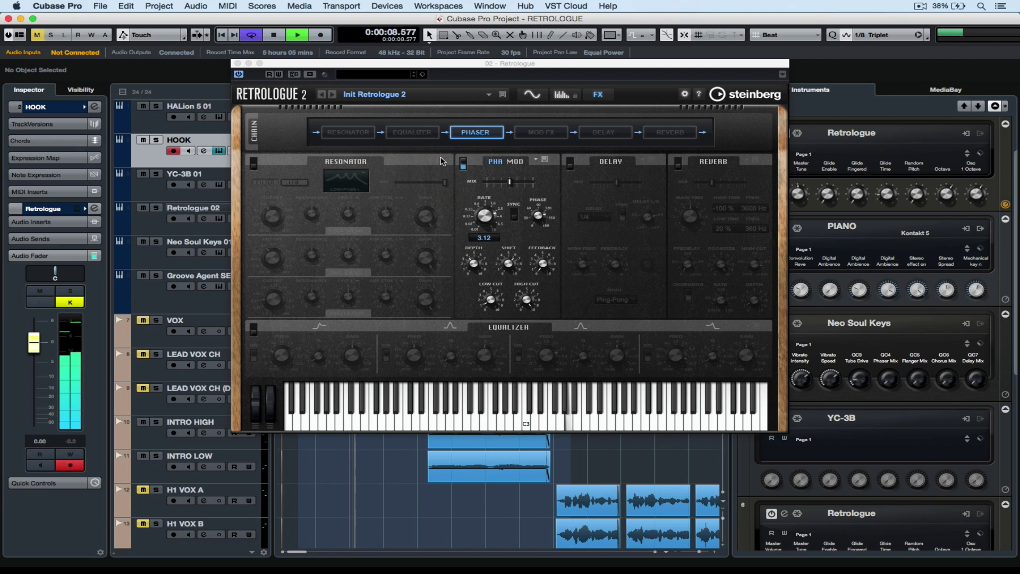
{"action": "left_click_drag", "start_coordinate": [509, 181], "coordinate": [493, 184]}
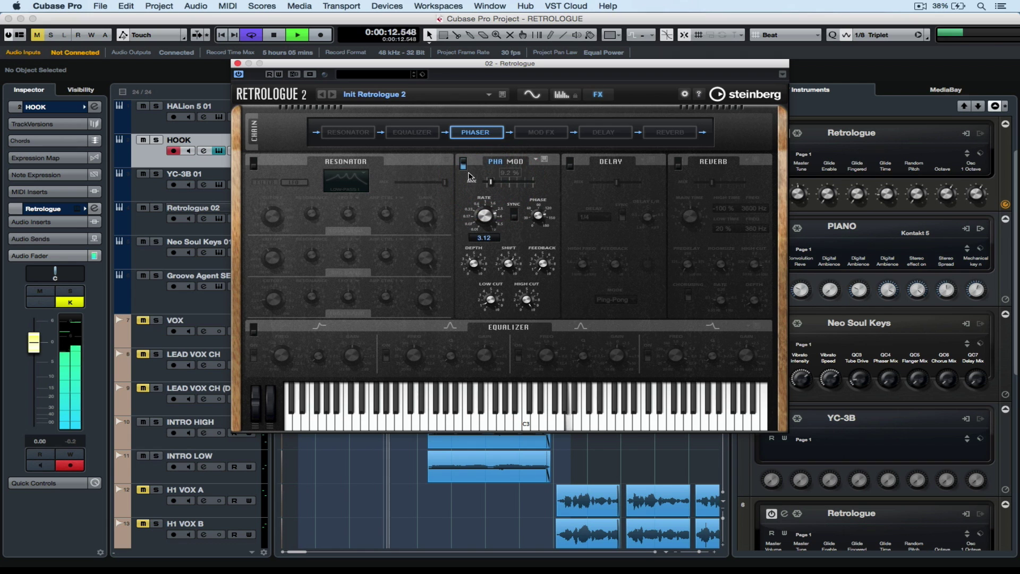
{"action": "left_click", "coordinate": [463, 166]}
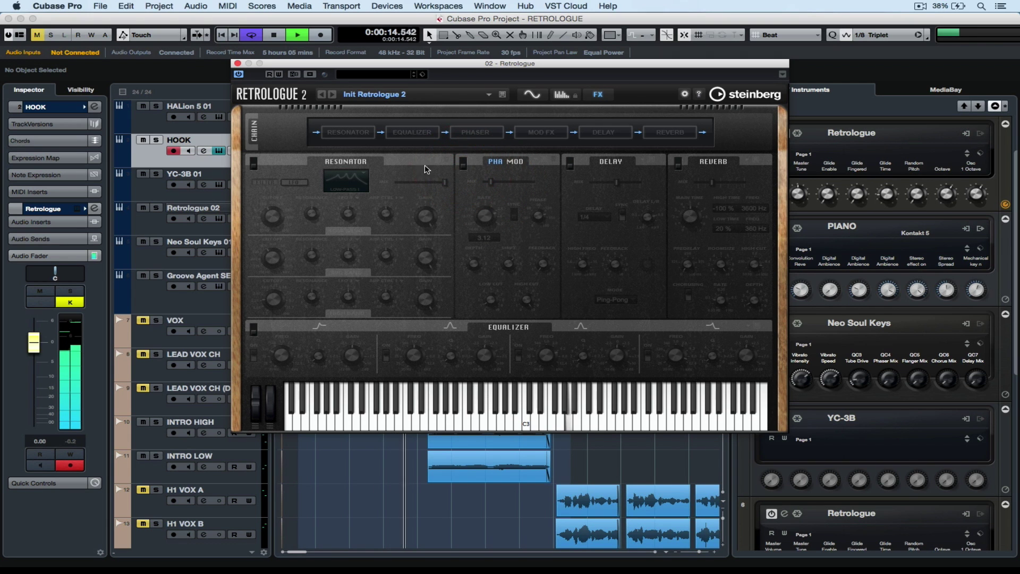
- Enable the Resonator with the Moving High-Pass preset at about 85.5% mix
{"action": "left_click", "coordinate": [370, 135]}
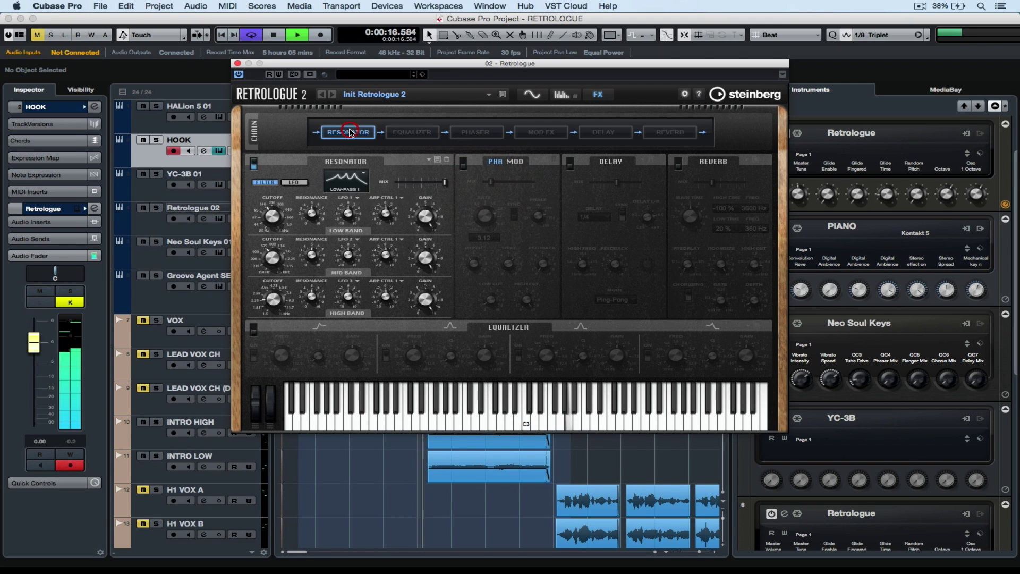
{"action": "left_click", "coordinate": [430, 160]}
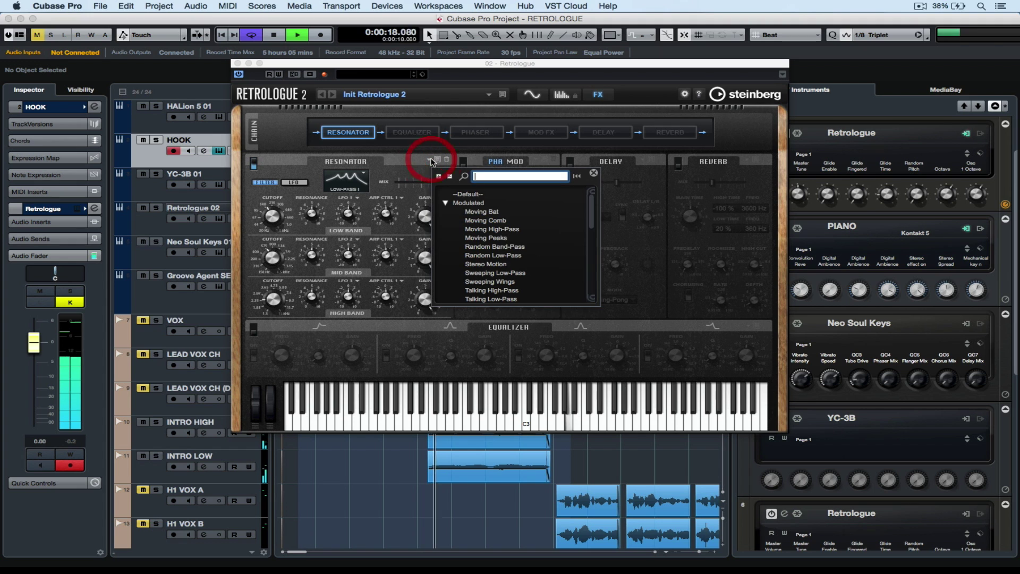
{"action": "left_click", "coordinate": [485, 230]}
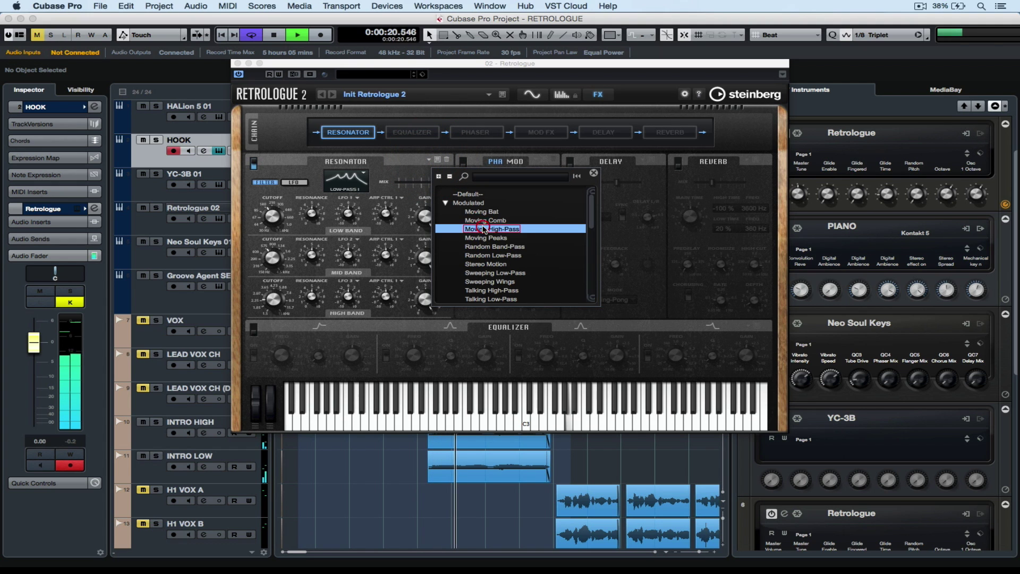
{"action": "left_click", "coordinate": [425, 180]}
{"action": "left_click_drag", "start_coordinate": [420, 182], "coordinate": [439, 186]}
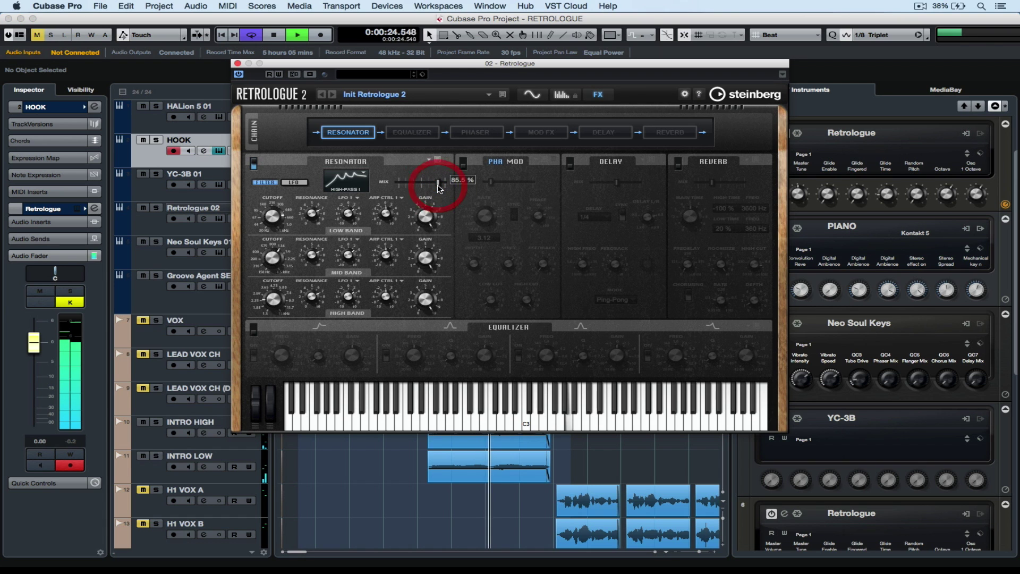
- Enable the Equalizer with the Low Cut preset and switch Reverb back on
{"action": "left_click", "coordinate": [254, 329]}
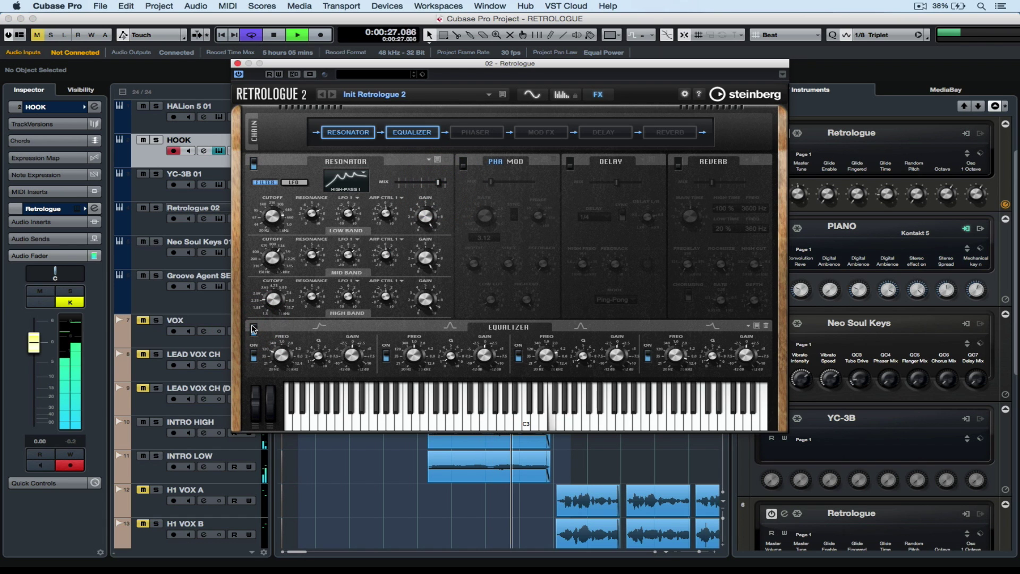
{"action": "left_click", "coordinate": [749, 325]}
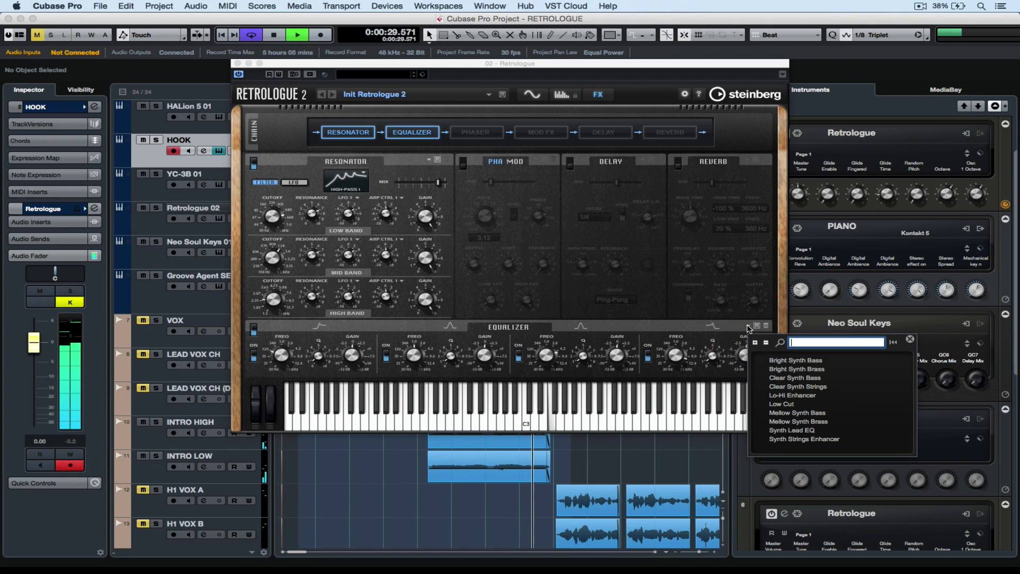
{"action": "left_click", "coordinate": [780, 405]}
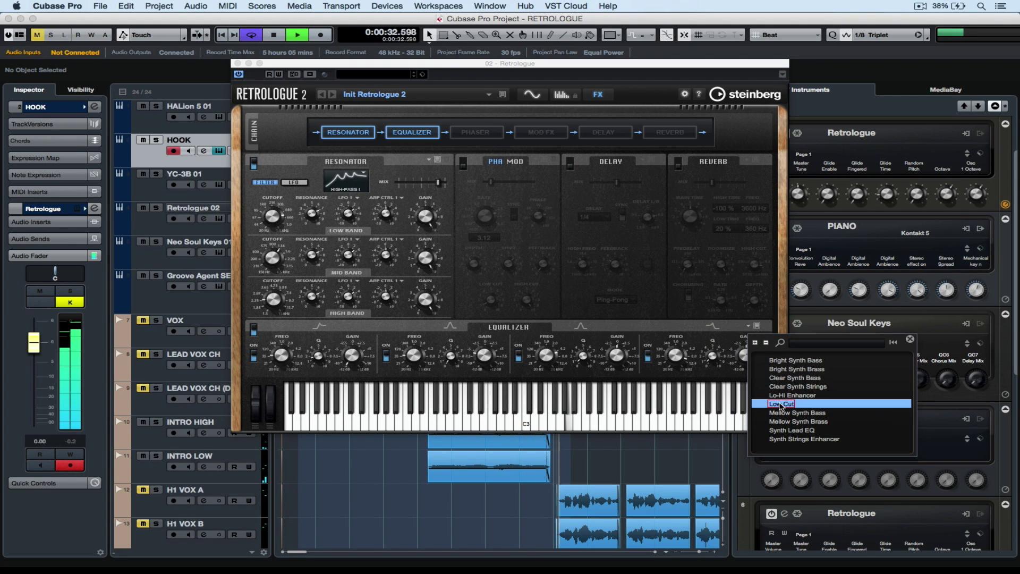
{"action": "left_click", "coordinate": [638, 312]}
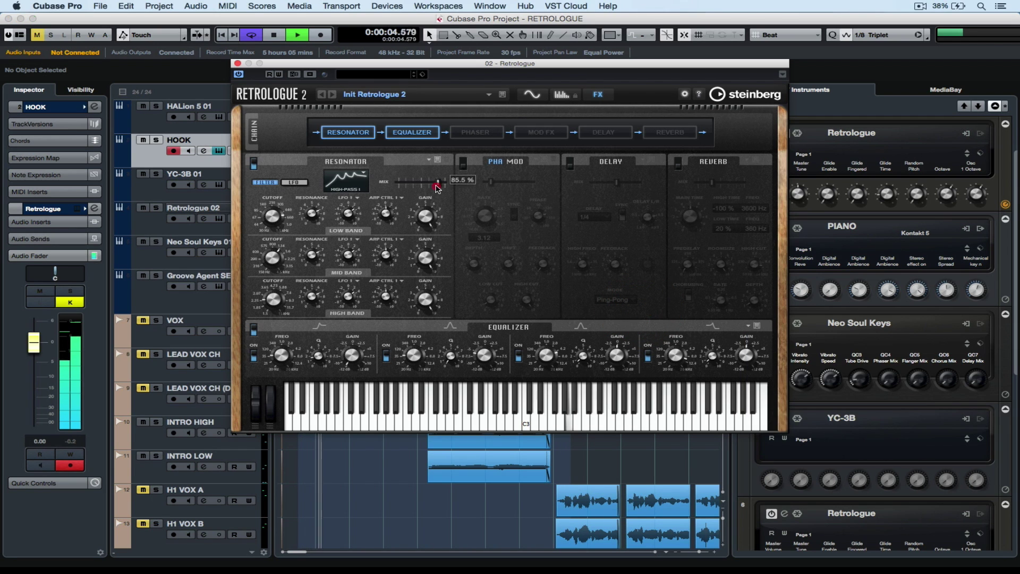
{"action": "left_click", "coordinate": [670, 132]}
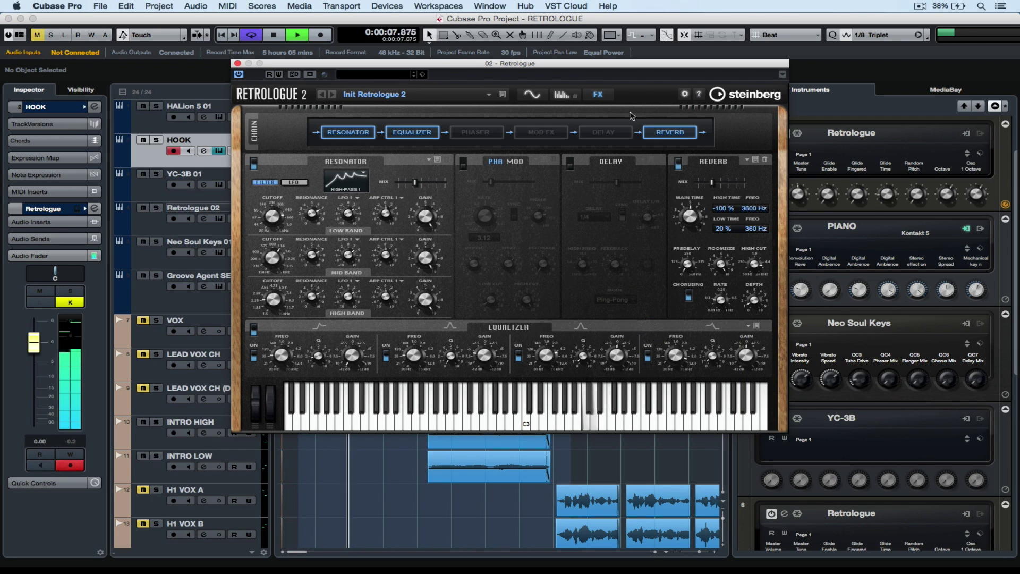
{"action": "key", "text": "space"}
{"action": "left_click", "coordinate": [563, 94]}
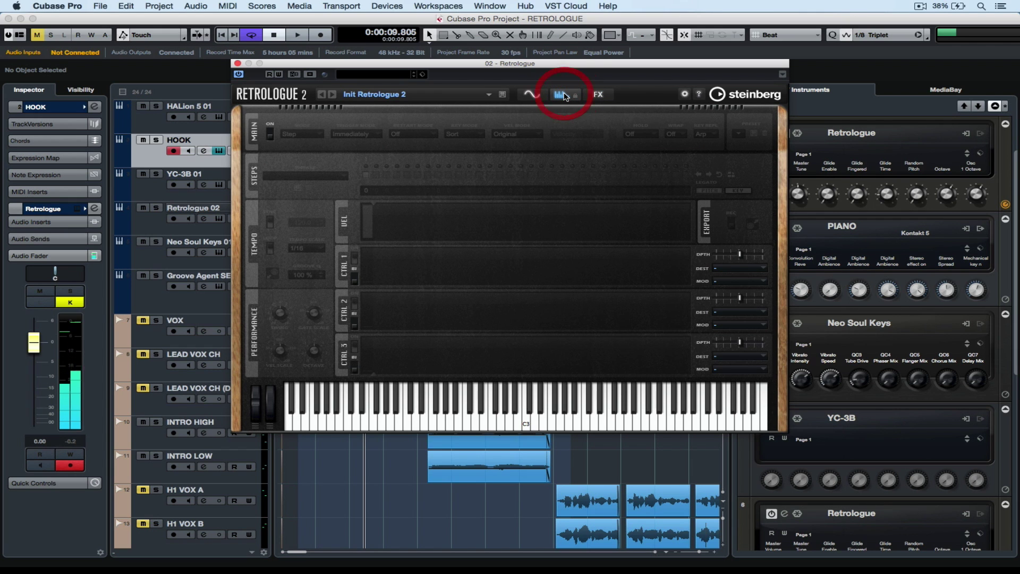
- Turn the arpeggiator on, extend its sequence to 12 steps and transpose step 4 by 12
{"action": "left_click", "coordinate": [270, 134]}
{"action": "key", "text": "space"}
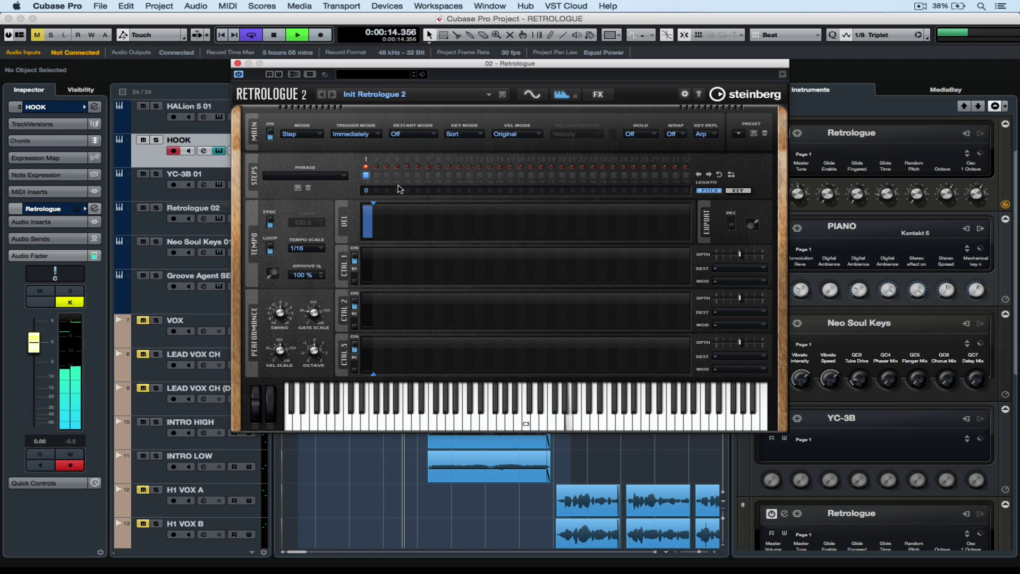
{"action": "left_click_drag", "start_coordinate": [375, 204], "coordinate": [485, 209]}
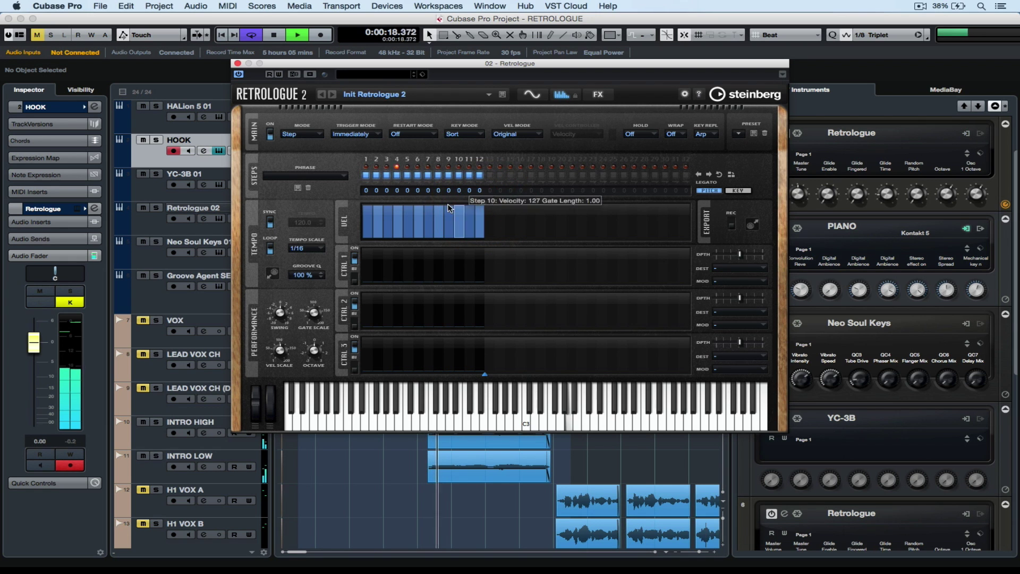
{"action": "key", "text": "space"}
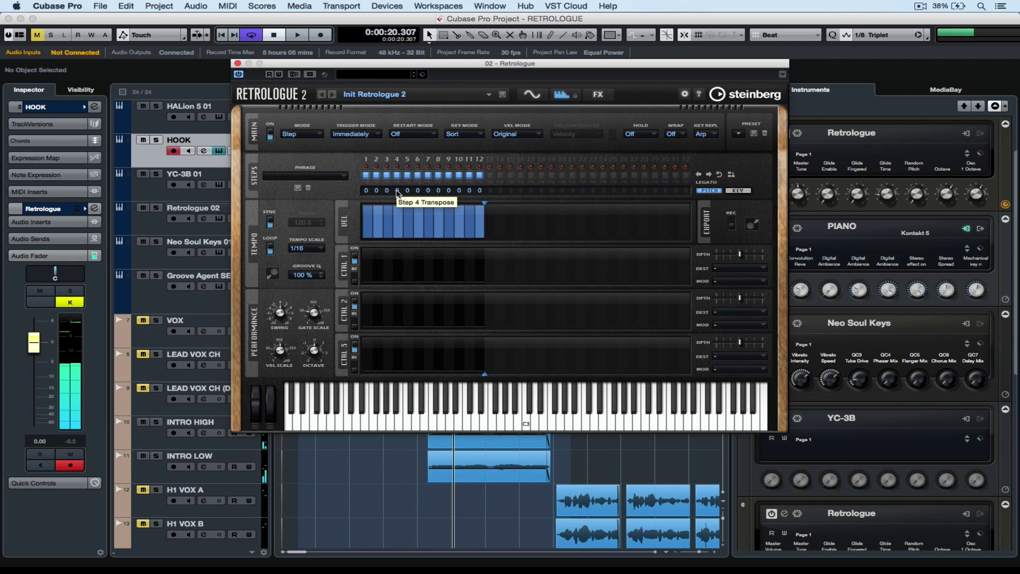
{"action": "left_click", "coordinate": [398, 192]}
{"action": "type", "text": "12"}
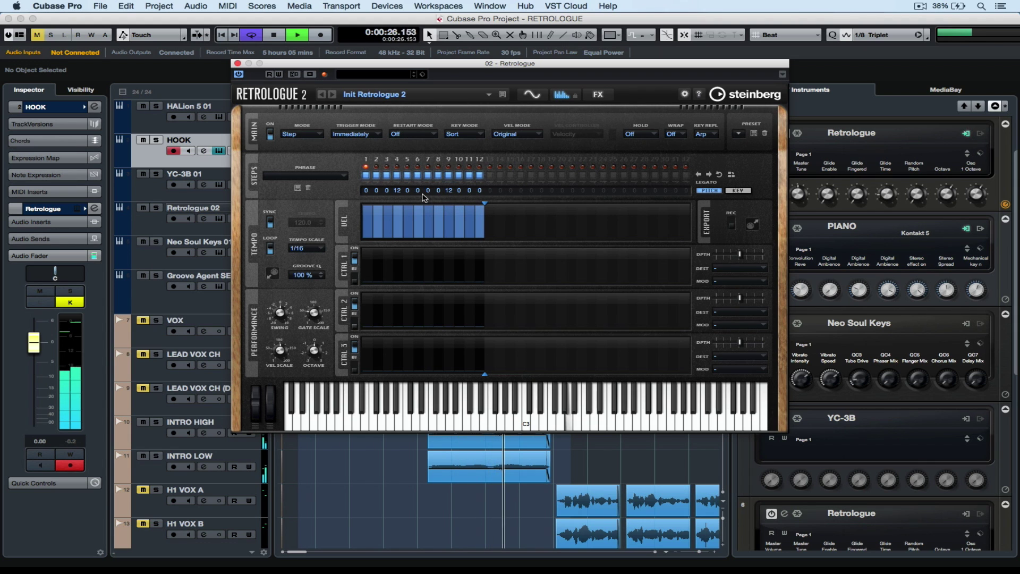
{"action": "left_click", "coordinate": [598, 95]}
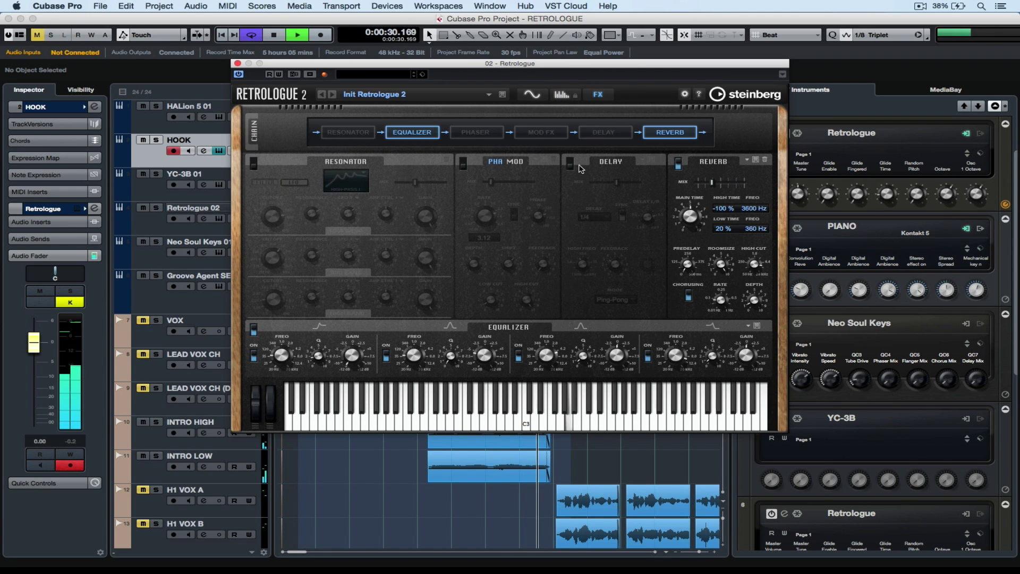
- Switch Reverb off and clear the first two modulation matrix sources
{"action": "left_click", "coordinate": [678, 163]}
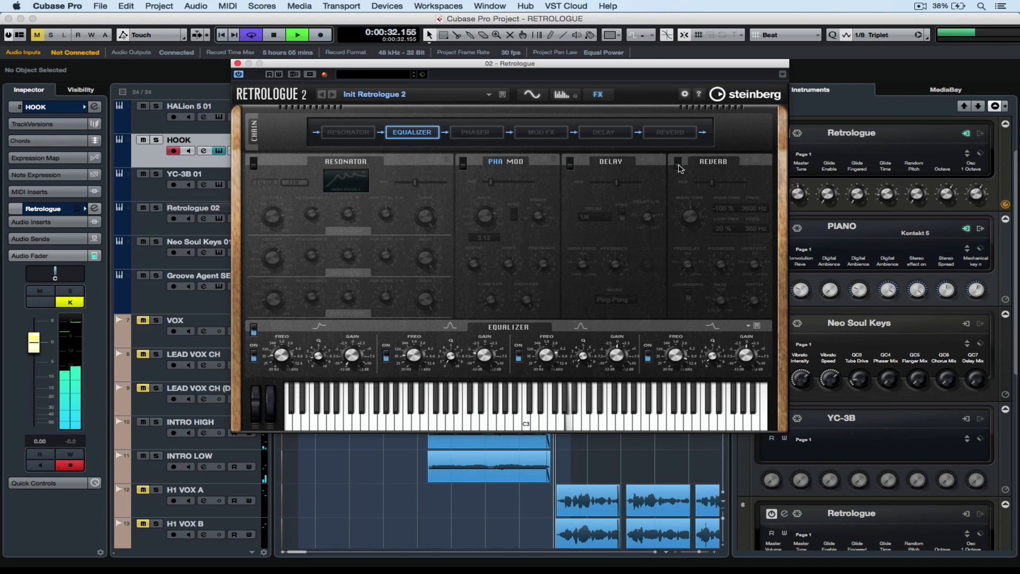
{"action": "left_click", "coordinate": [531, 94]}
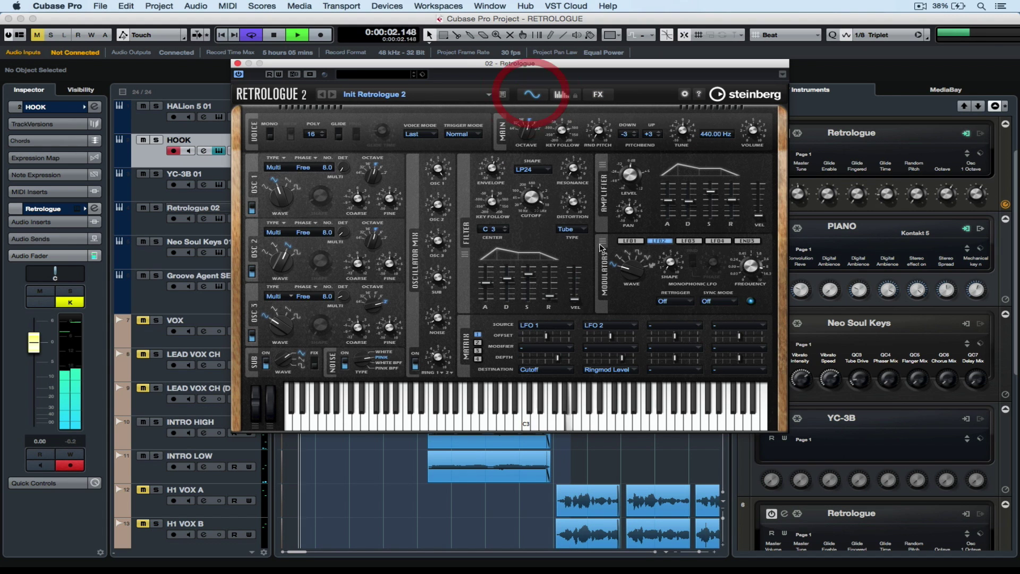
{"action": "left_click", "coordinate": [544, 326]}
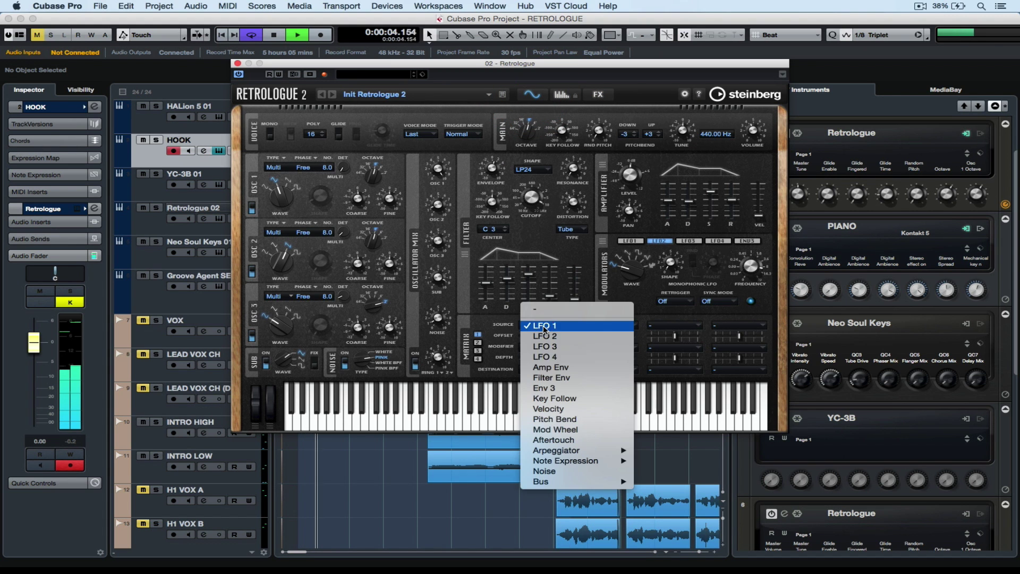
{"action": "left_click", "coordinate": [540, 317]}
{"action": "left_click", "coordinate": [616, 323]}
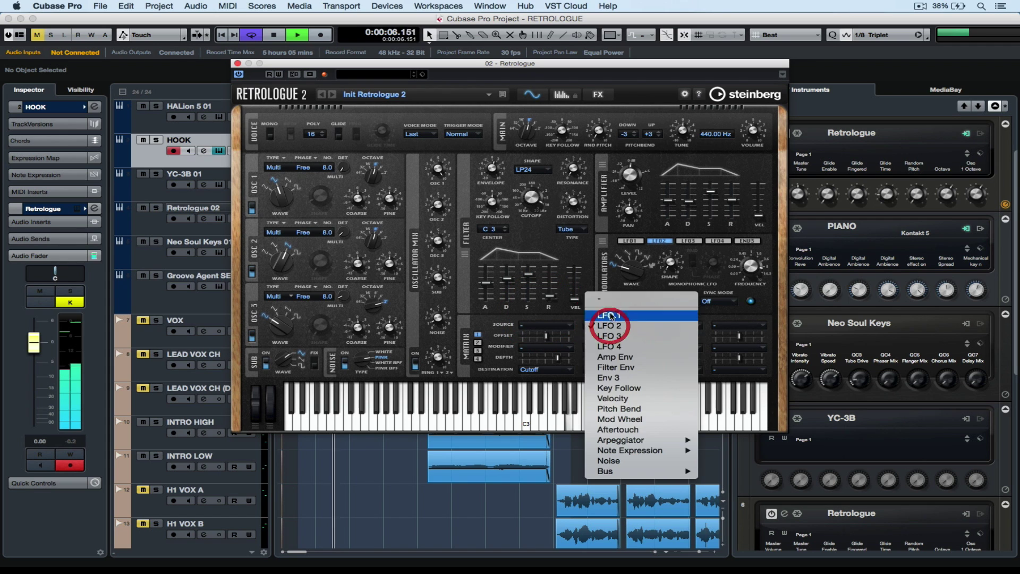
{"action": "left_click", "coordinate": [613, 297]}
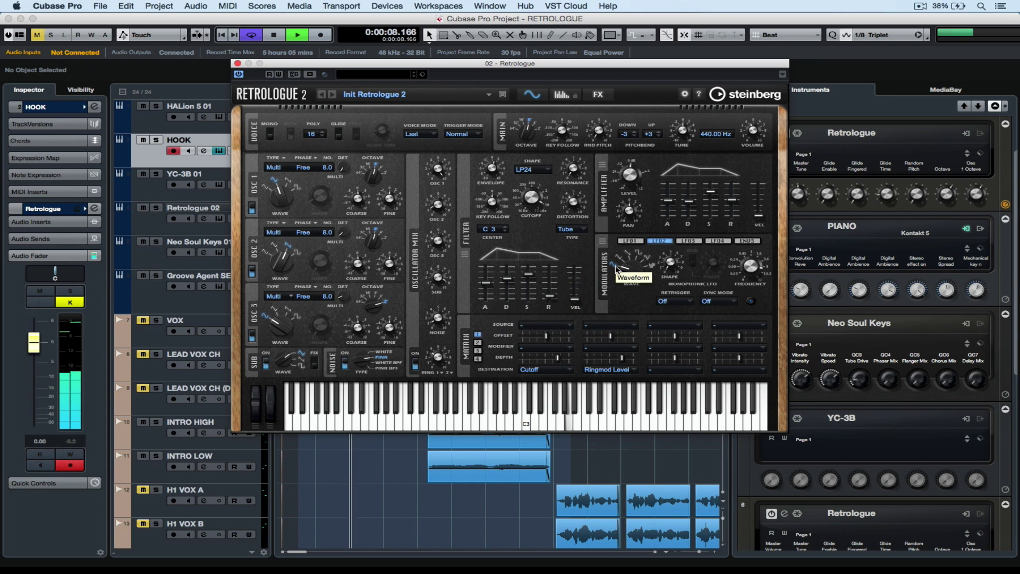
- Lower the track volume to about -3.2 dB and reshape the amp envelope to 83% sustain, 90 ms release
{"action": "left_click", "coordinate": [563, 95]}
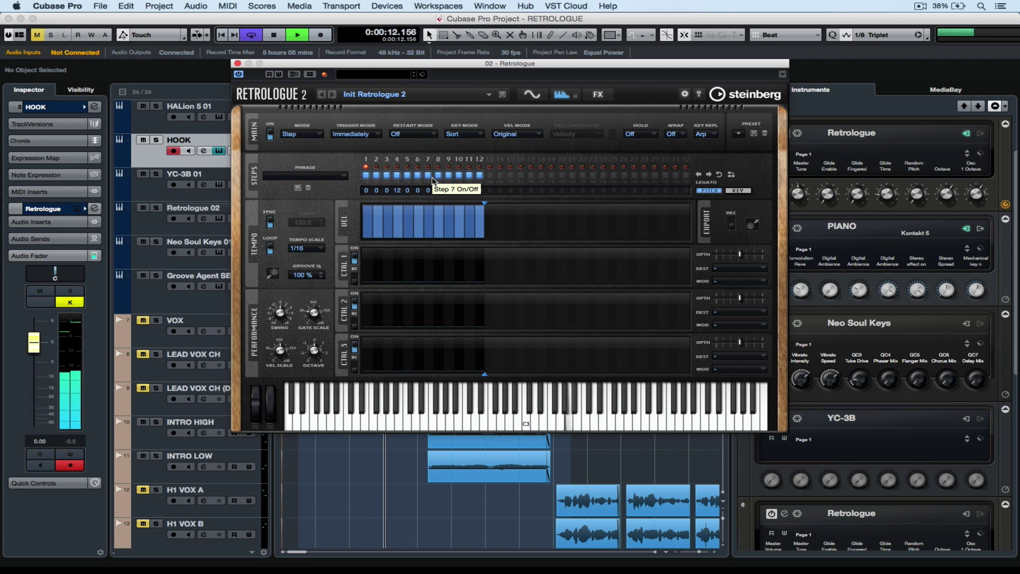
{"action": "left_click", "coordinate": [531, 94]}
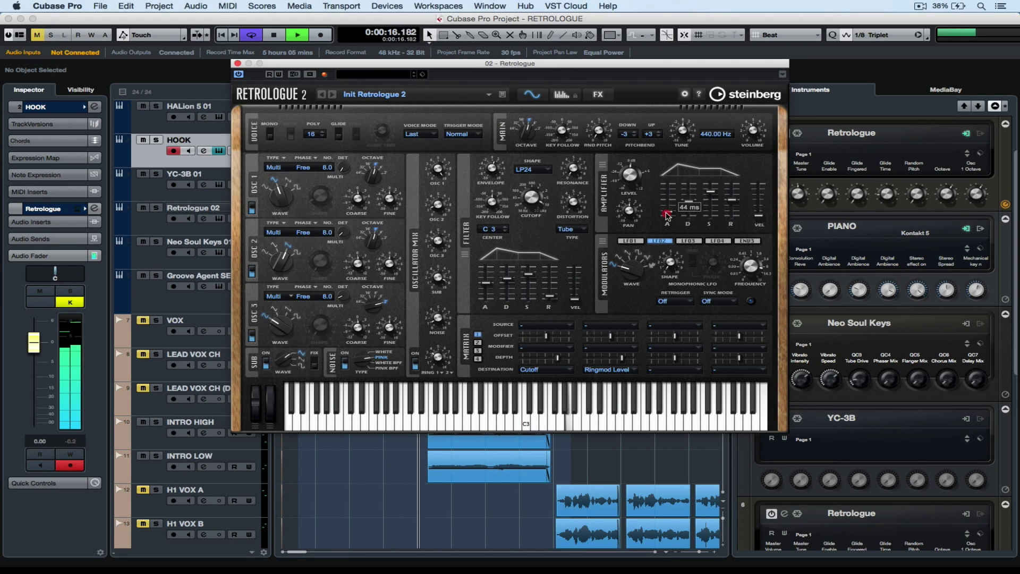
{"action": "left_click_drag", "start_coordinate": [34, 353], "coordinate": [37, 364]}
{"action": "left_click", "coordinate": [750, 132]}
{"action": "left_click", "coordinate": [689, 205]}
{"action": "mouse_move", "coordinate": [689, 207]}
{"action": "left_mouse_down"}
{"action": "mouse_move", "coordinate": [734, 207]}
{"action": "mouse_move", "coordinate": [691, 211]}
{"action": "left_mouse_up"}
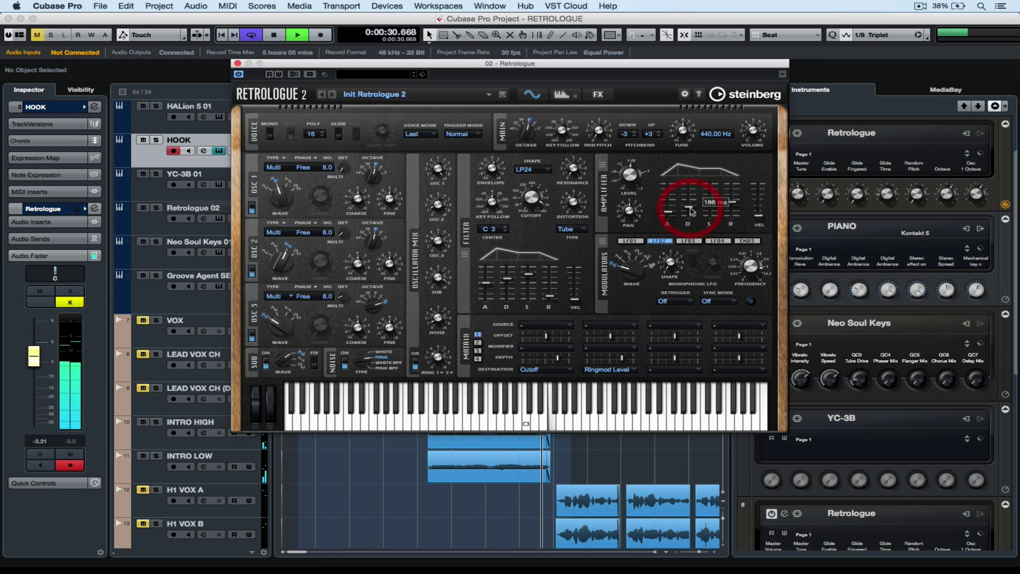
- Load the Dance Arp 04 phrase, then replace it with Dance Arp 08
{"action": "left_click", "coordinate": [568, 95]}
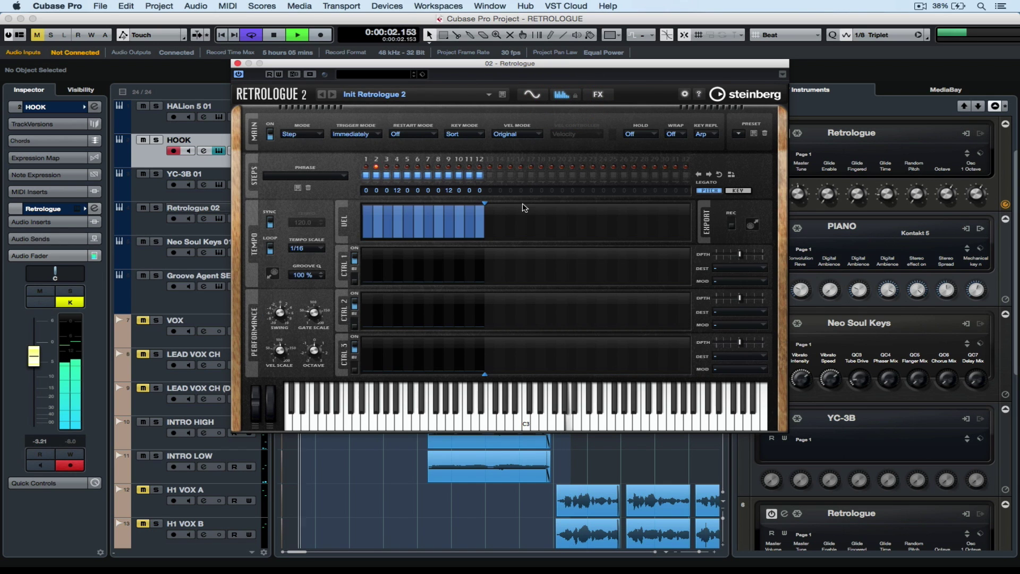
{"action": "left_click", "coordinate": [314, 176]}
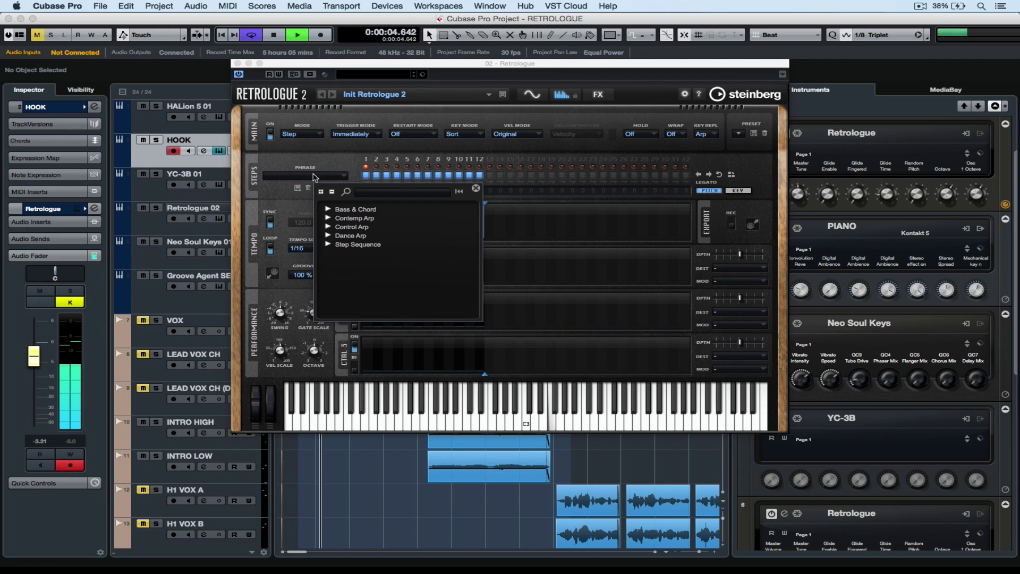
{"action": "left_click", "coordinate": [328, 236]}
{"action": "left_click", "coordinate": [370, 271]}
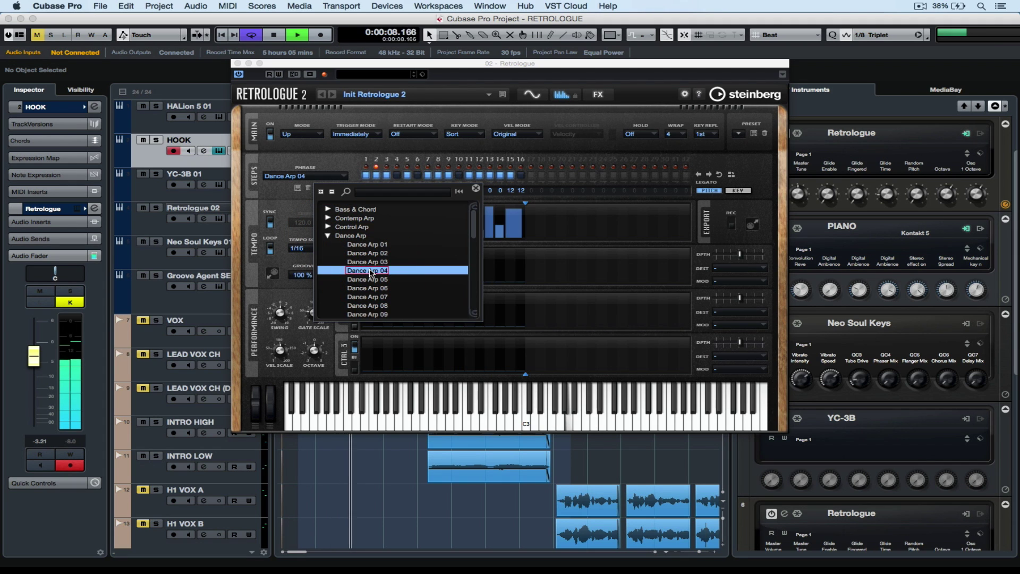
{"action": "left_click", "coordinate": [584, 221]}
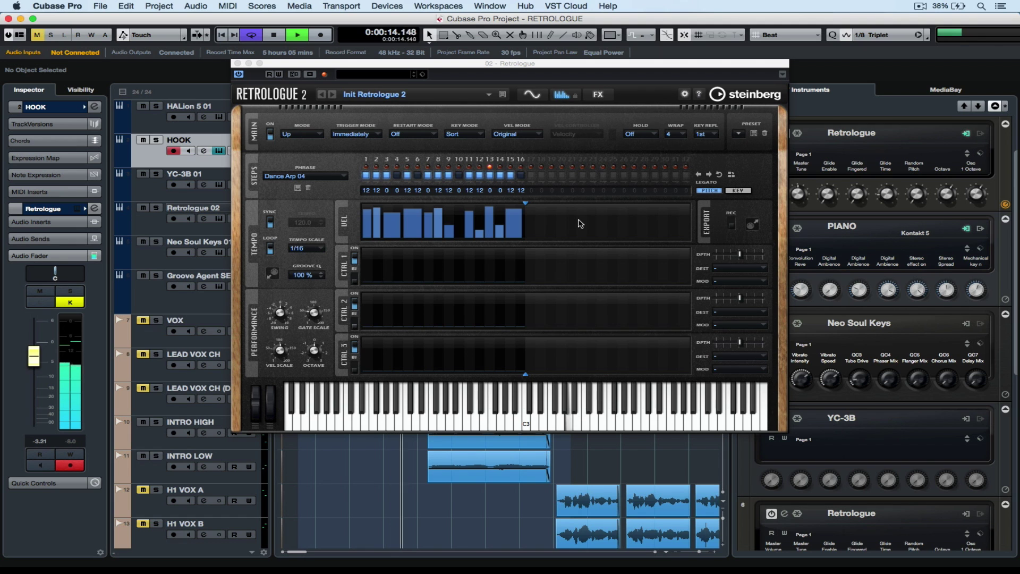
{"action": "left_click", "coordinate": [296, 176]}
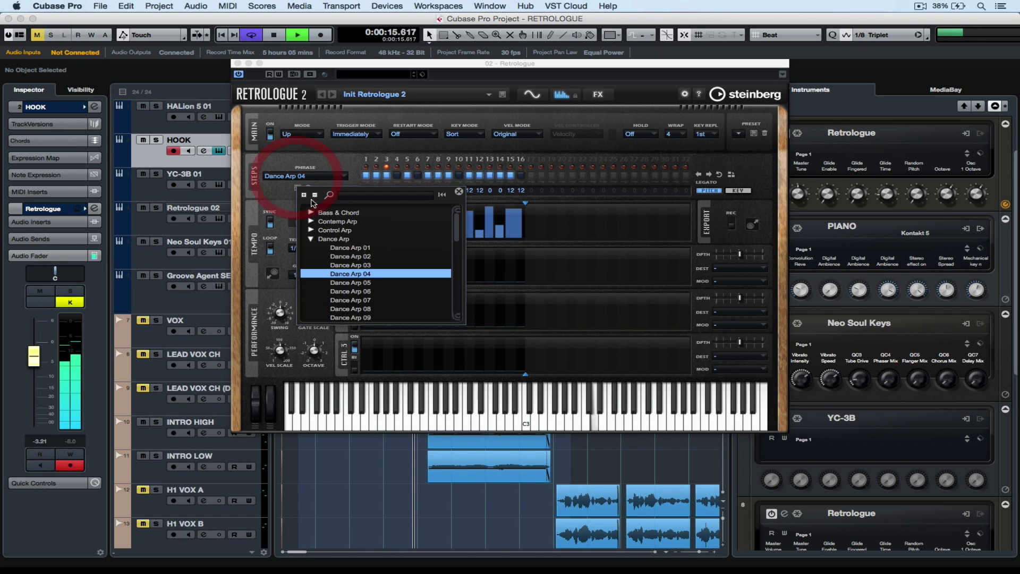
{"action": "left_click", "coordinate": [344, 310]}
{"action": "left_click", "coordinate": [579, 286]}
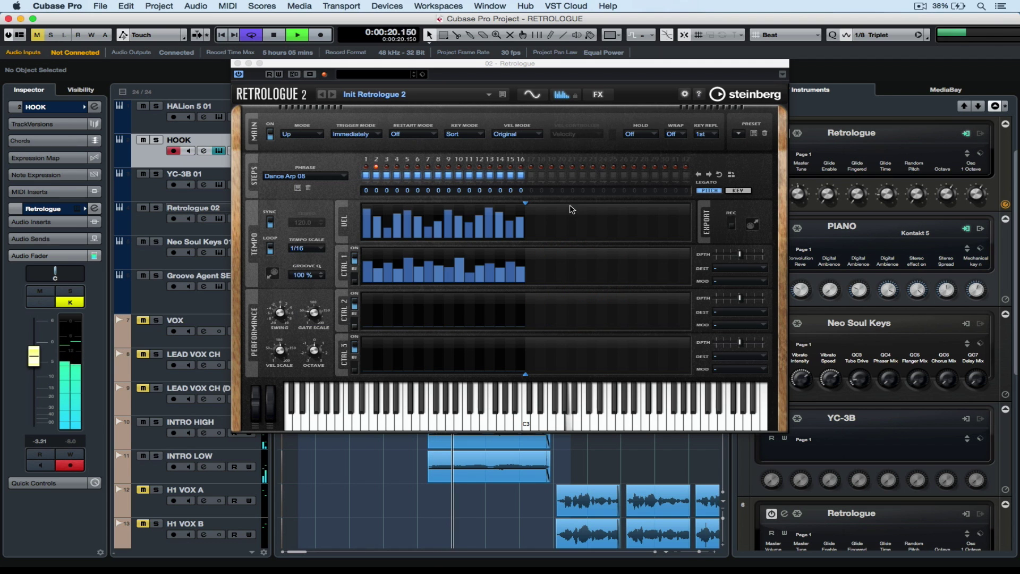
{"action": "left_click", "coordinate": [527, 92]}
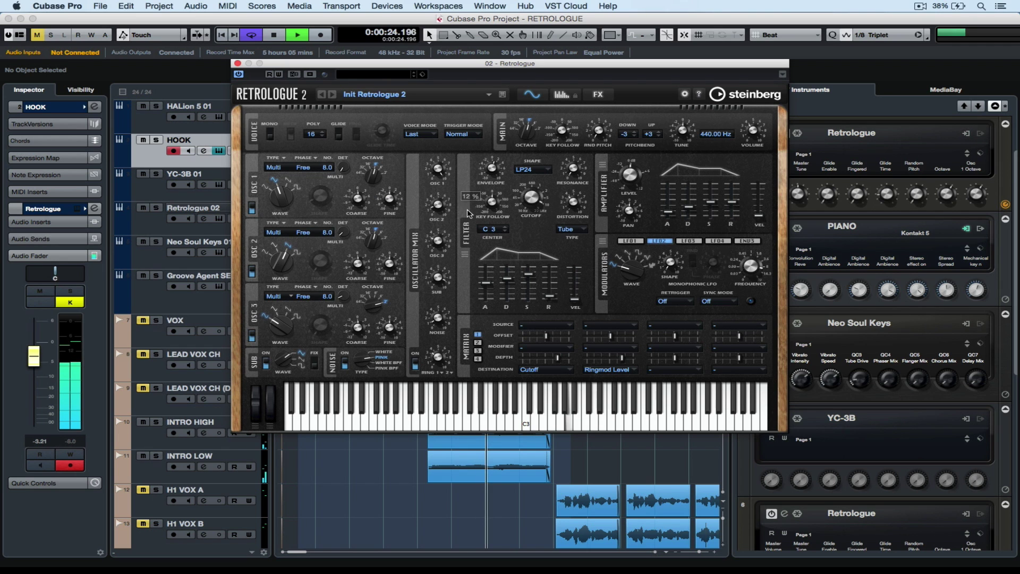
- Tweak OSC 2 mix, filter cutoff and distortion, and raise the sub oscillator to about 90%
{"action": "left_click", "coordinate": [436, 201]}
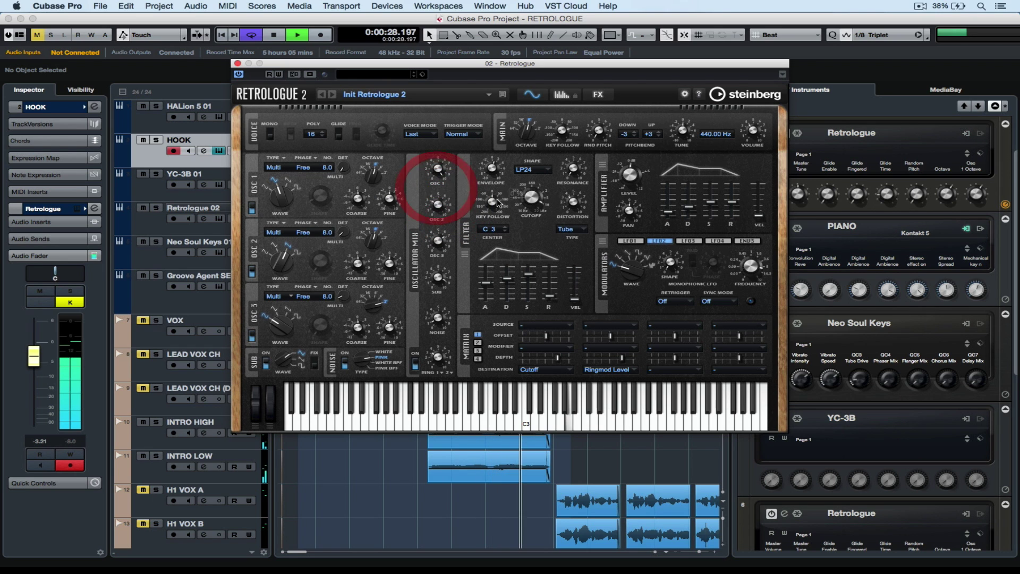
{"action": "left_click", "coordinate": [533, 202]}
{"action": "left_click", "coordinate": [573, 208]}
{"action": "left_click", "coordinate": [436, 301]}
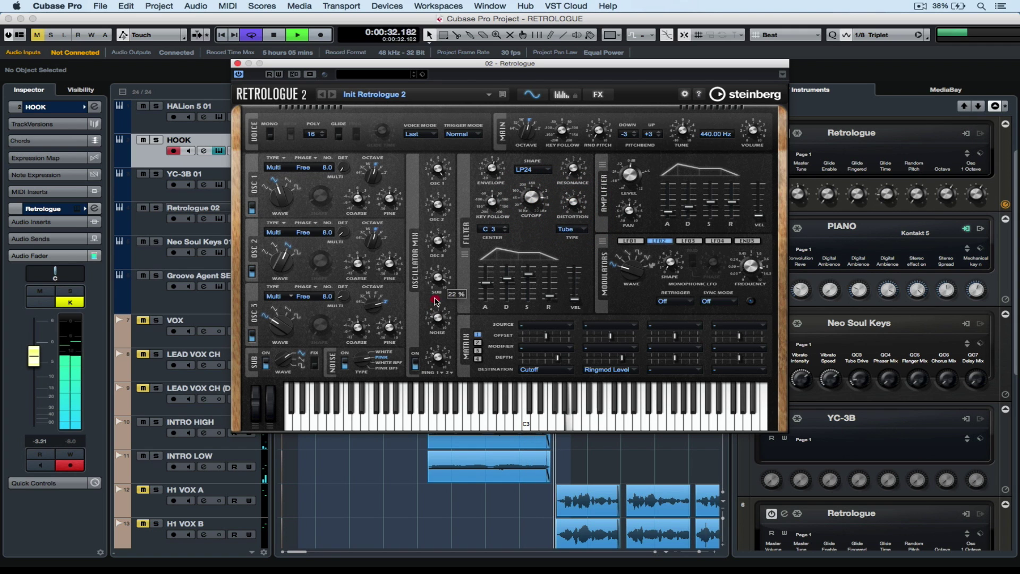
{"action": "left_click_drag", "start_coordinate": [435, 289], "coordinate": [438, 275]}
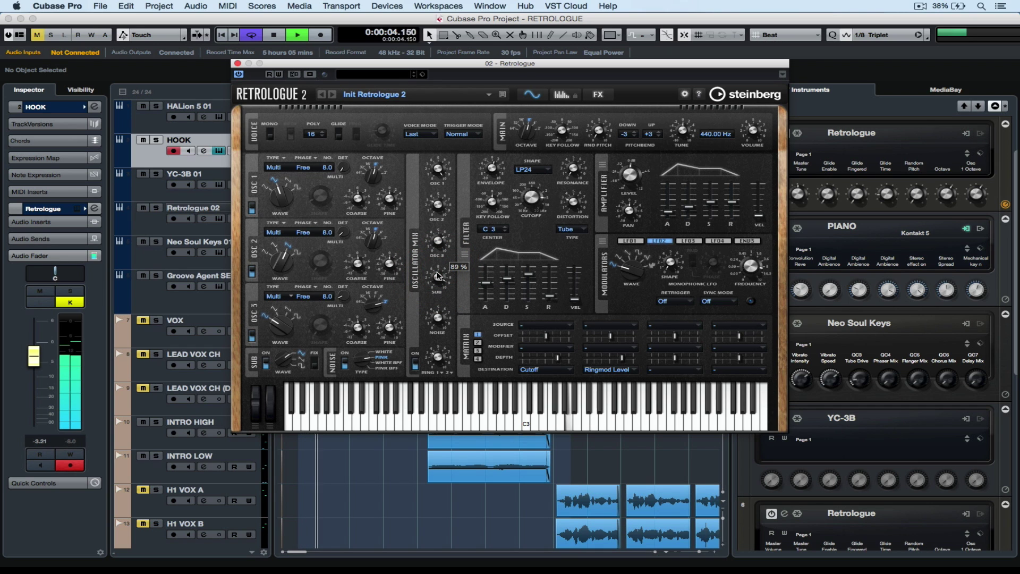
- Raise track volume to -1.14 dB, shorten amp decay to about 76 ms, and show the arpeggiator
{"action": "left_click_drag", "start_coordinate": [33, 356], "coordinate": [34, 348]}
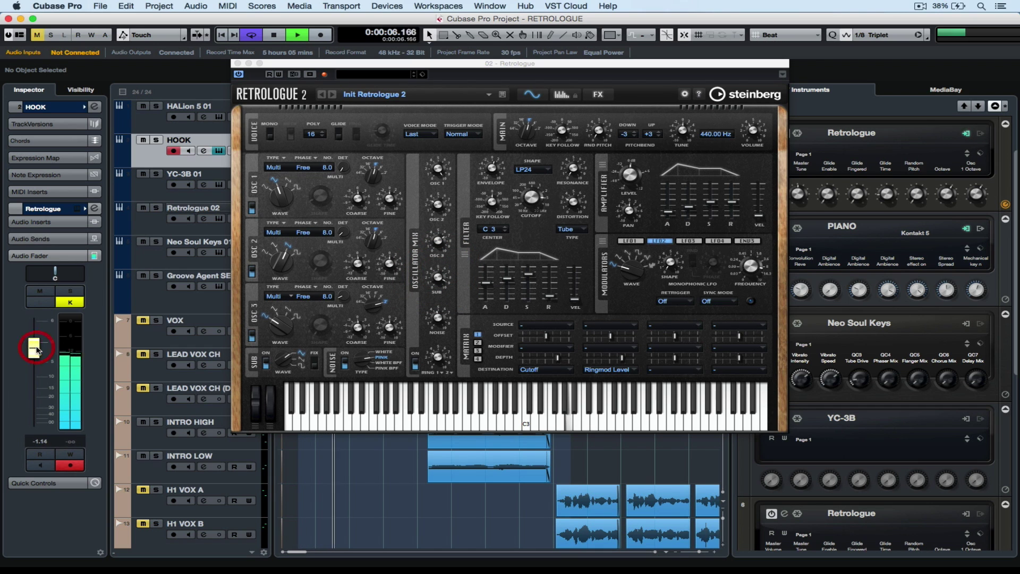
{"action": "left_click", "coordinate": [672, 206]}
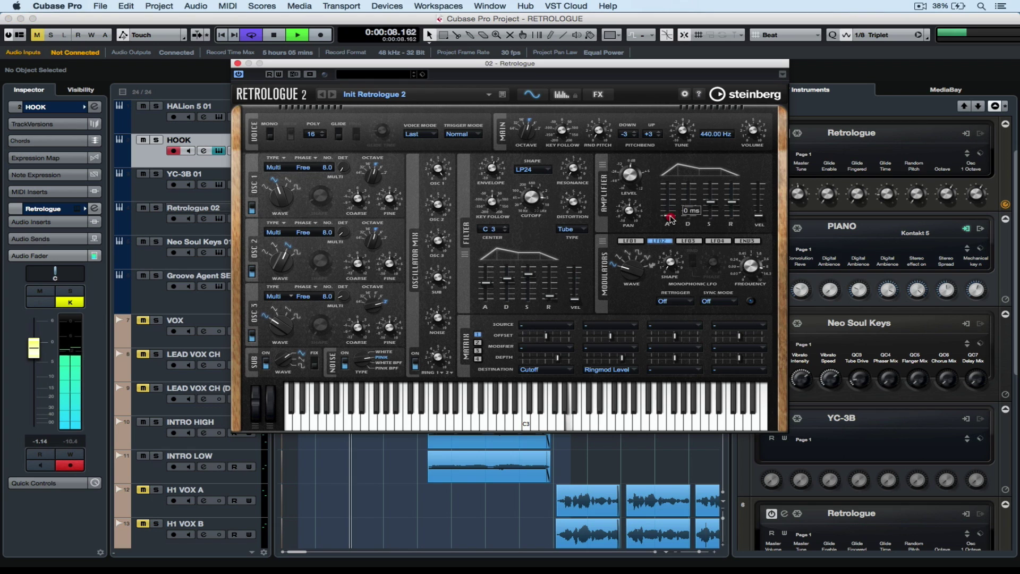
{"action": "left_click", "coordinate": [690, 208]}
{"action": "left_click_drag", "start_coordinate": [691, 211], "coordinate": [689, 210]}
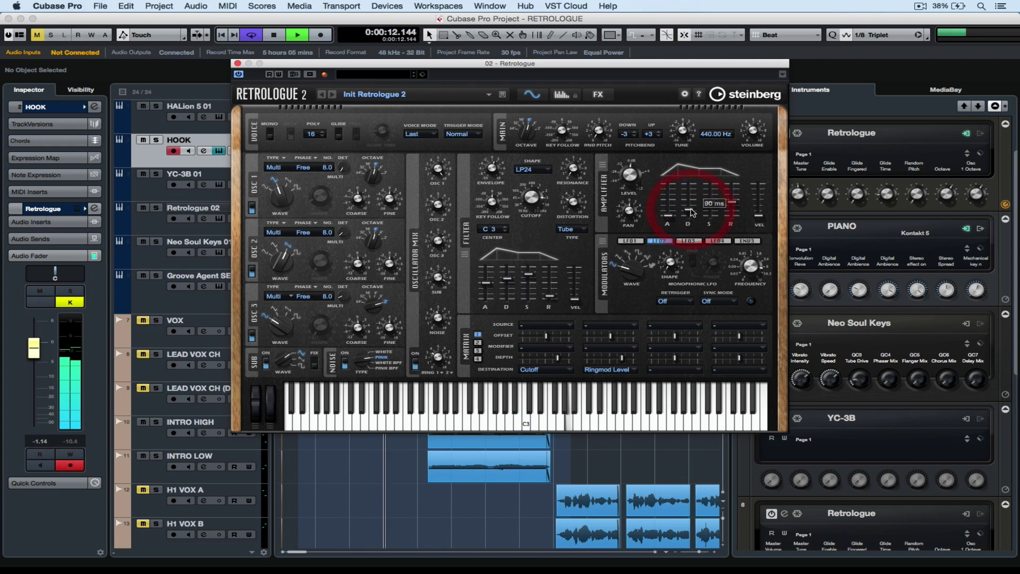
{"action": "left_click", "coordinate": [568, 98]}
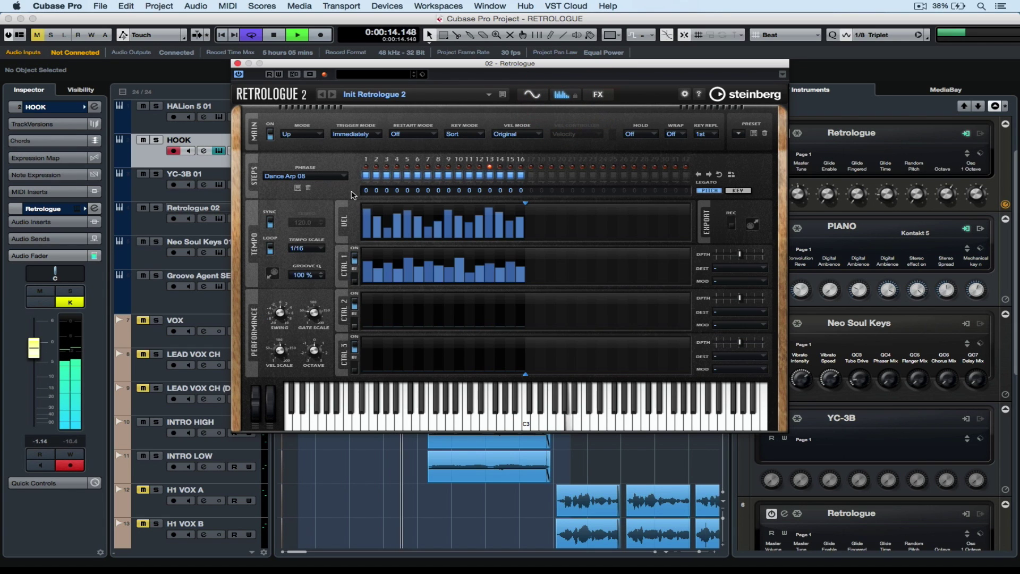
- Change the arpeggio tempo scale from 1/16 to 1/32
{"action": "left_click", "coordinate": [301, 248]}
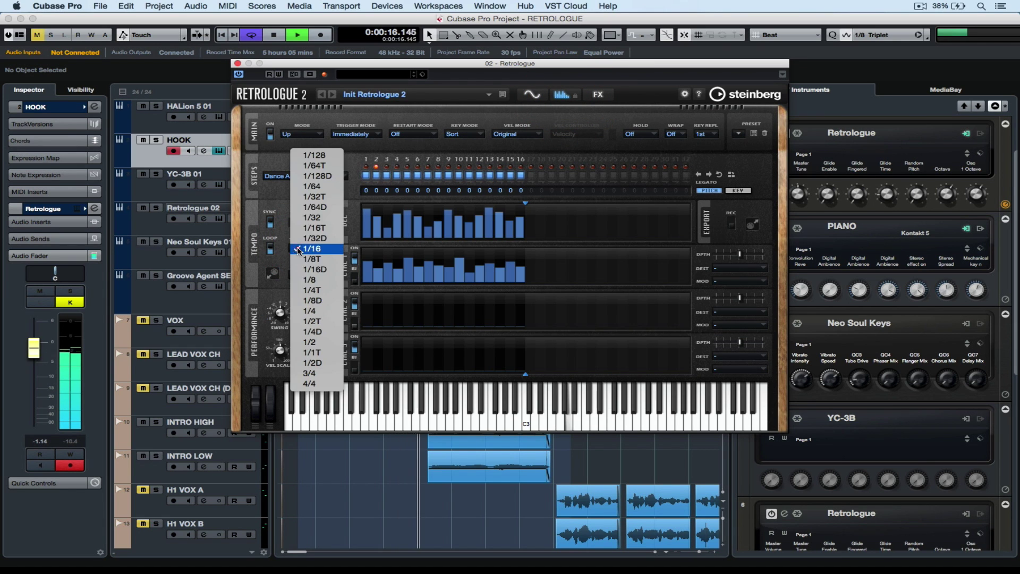
{"action": "left_click", "coordinate": [311, 217]}
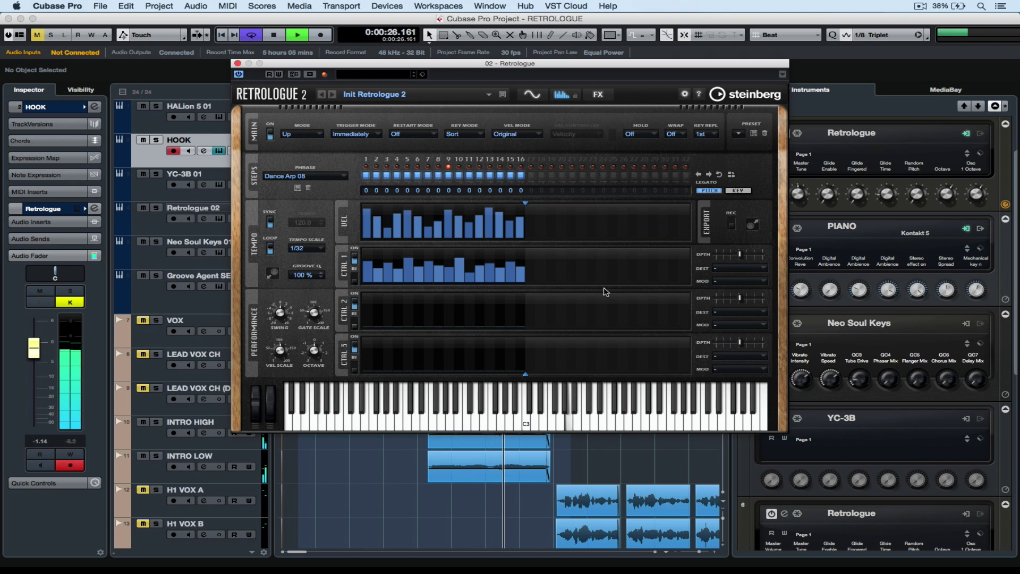
- Save the current sound as a new preset named 'TEST 1' and stop playback
{"action": "left_click", "coordinate": [739, 134]}
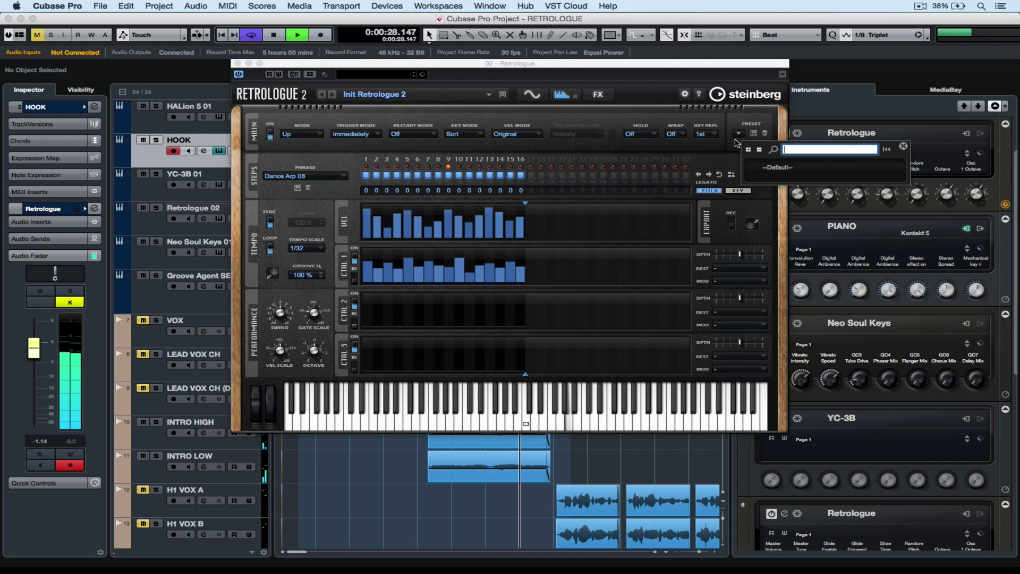
{"action": "left_click", "coordinate": [701, 165]}
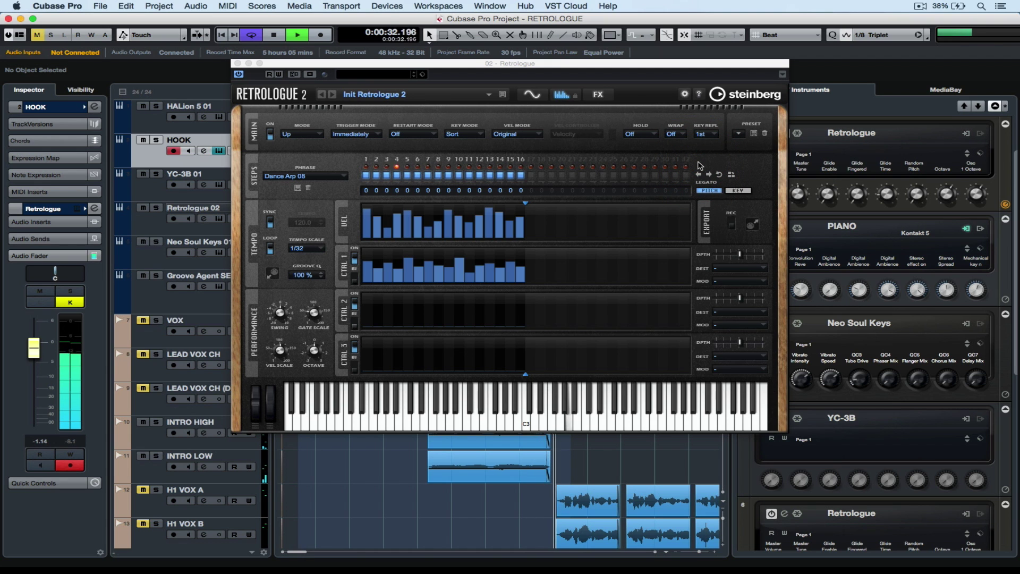
{"action": "left_click", "coordinate": [502, 94]}
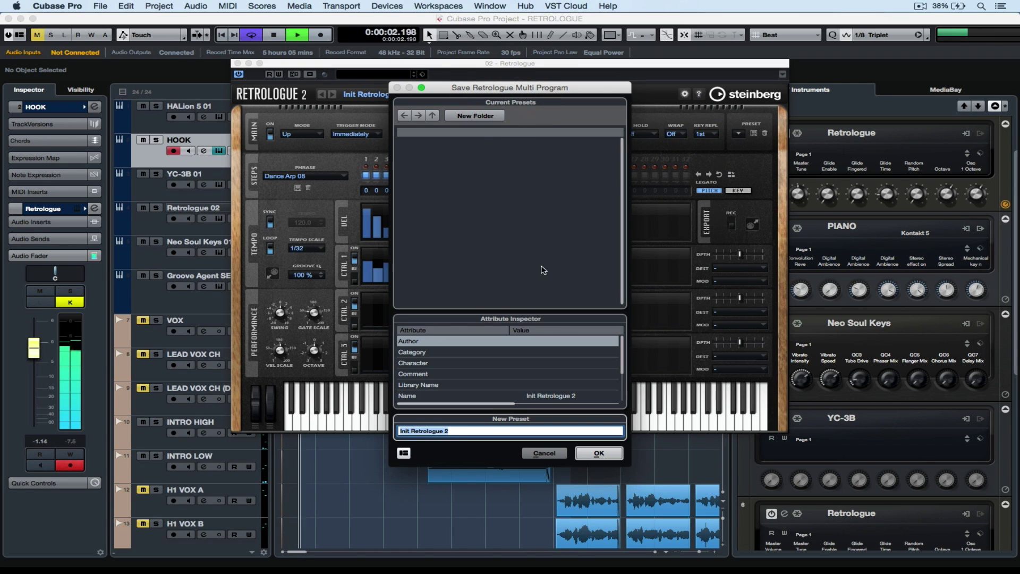
{"action": "type", "text": "TEST"}
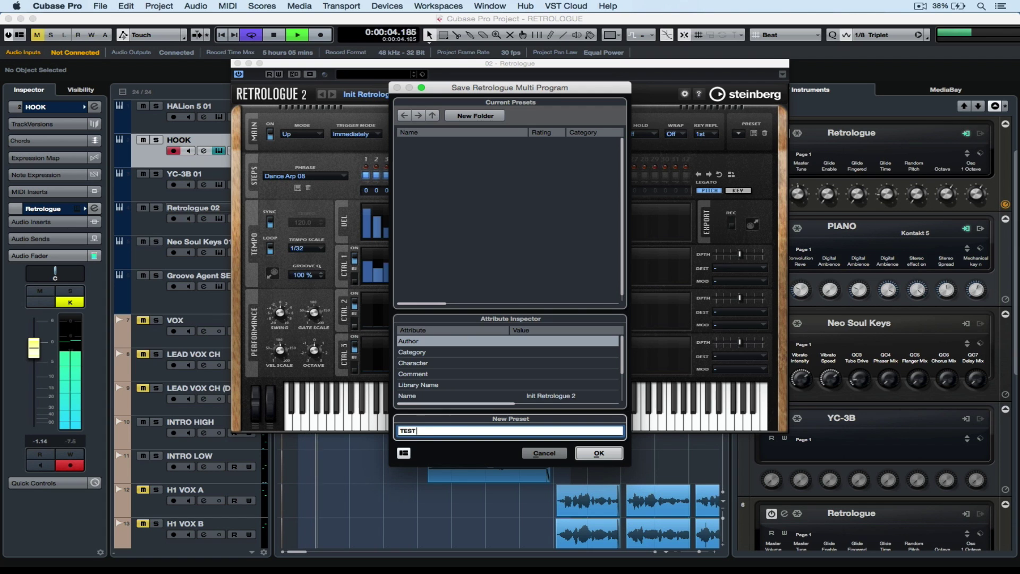
{"action": "key", "text": "Return"}
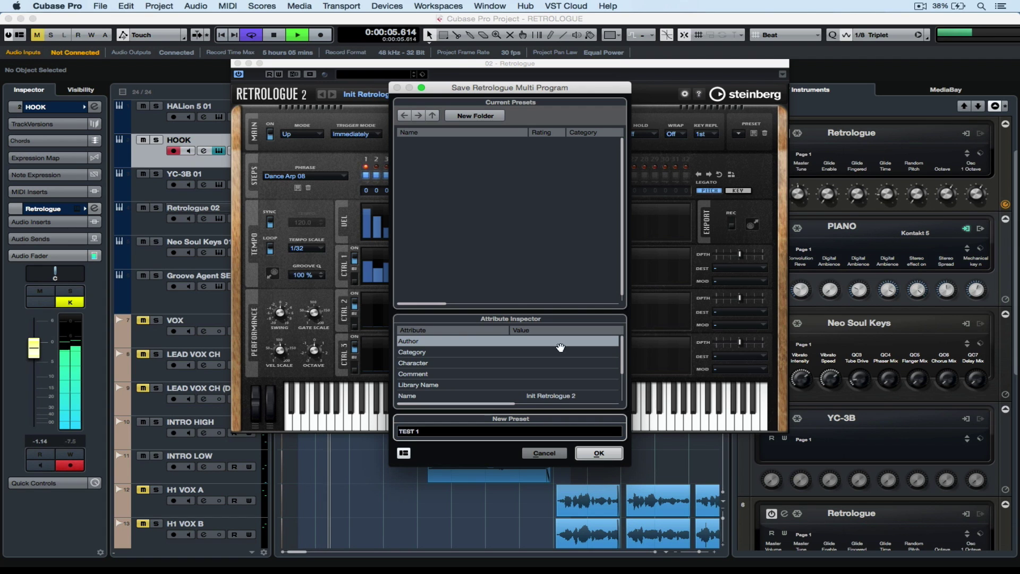
{"action": "left_click", "coordinate": [605, 452]}
{"action": "key", "text": "space"}
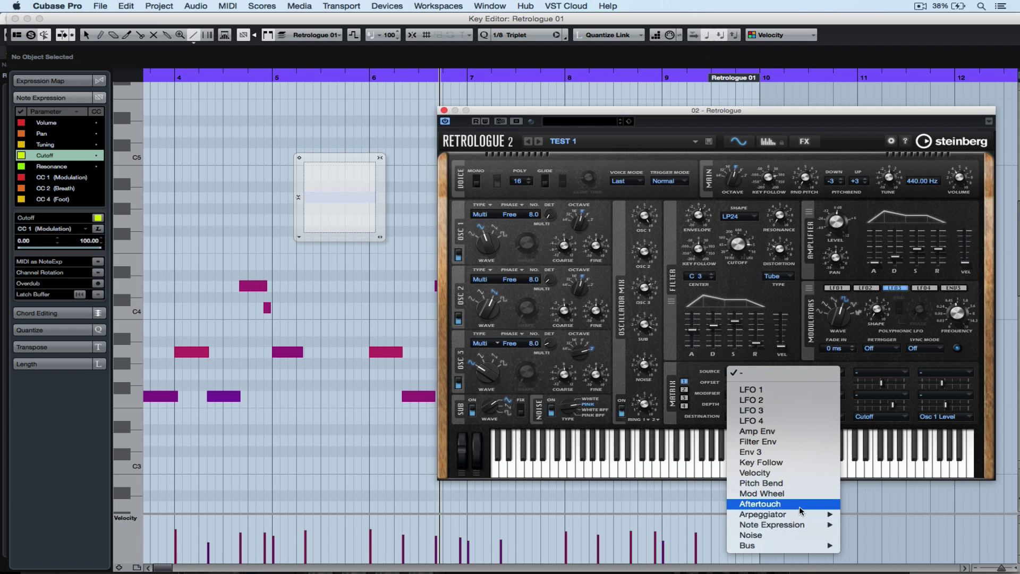
- Move the playback position to bar 5 in the Retrologue 01 Key Editor
{"action": "mouse_move", "coordinate": [802, 527]}
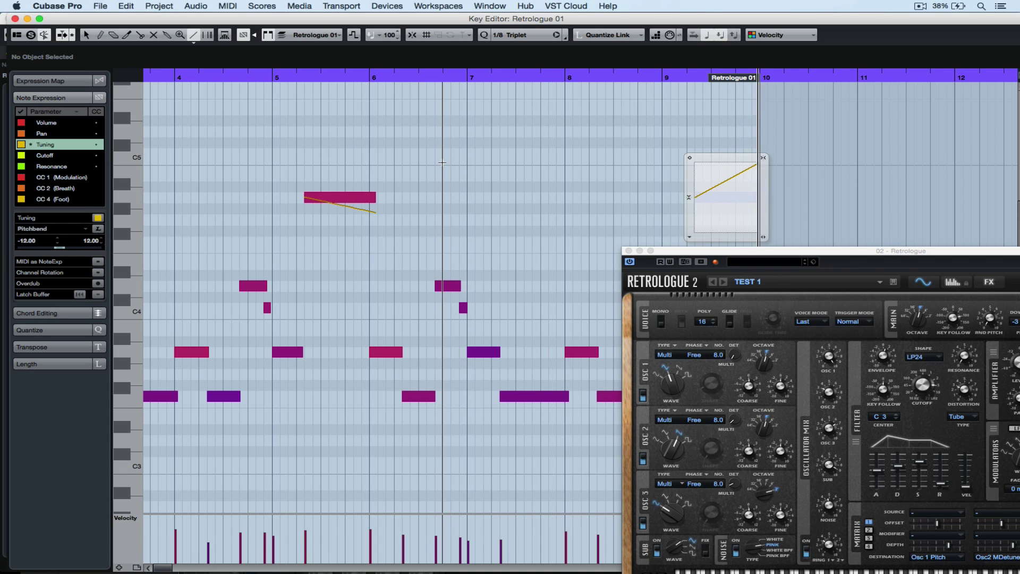
{"action": "left_click", "coordinate": [287, 78]}
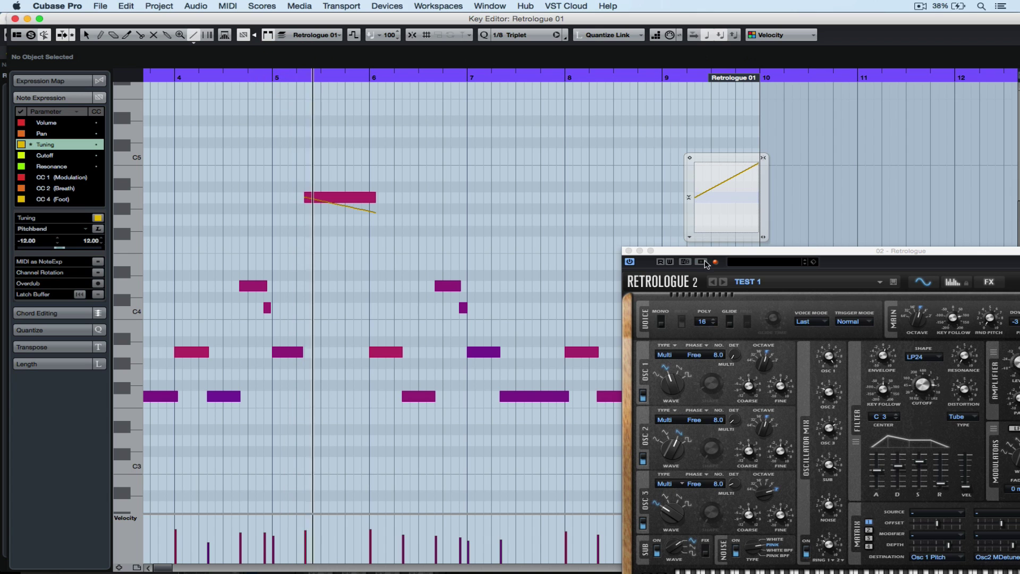